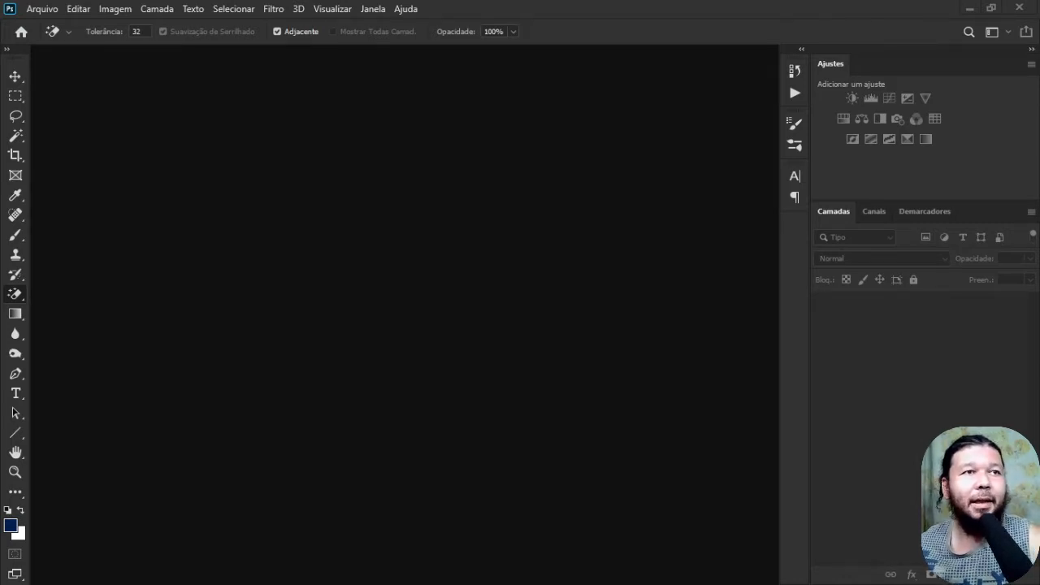
# Open the transparent yellow leaf image "IMG_0123 Panorama" from the Giga Macro Panorâmica folder.
pyautogui.moveTo(0, 114); pyautogui.dragTo(395, 83)
pyautogui.scroll(-3, 507, 299)
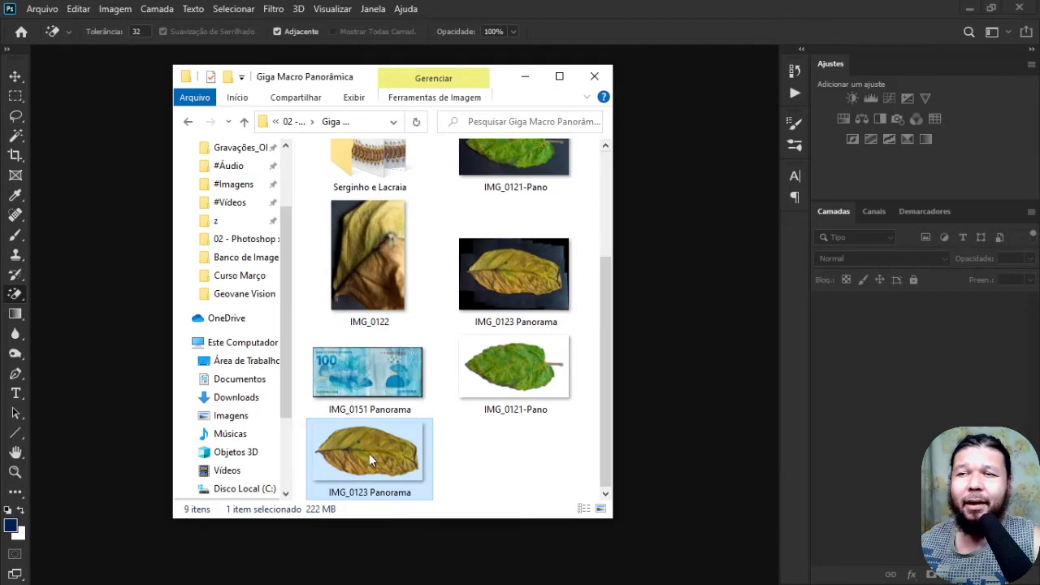
pyautogui.click(525, 77)
pyautogui.moveTo(1, 366); pyautogui.dragTo(475, 150)
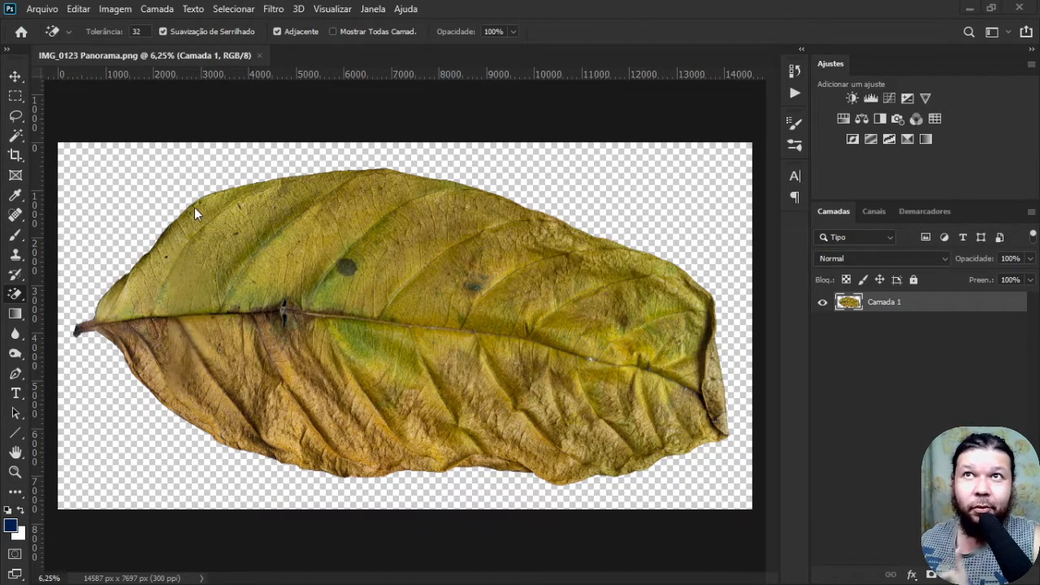
# Resize the leaf image to a width of 1024 pixels, keeping its proportions, and fit it to the view.
pyautogui.click(113, 10)
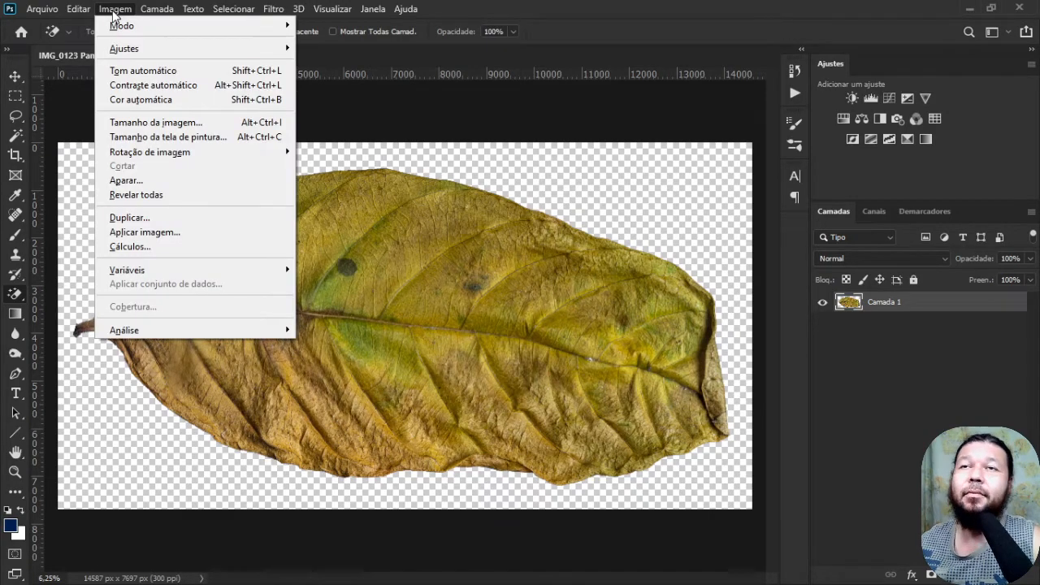
pyautogui.click(155, 122)
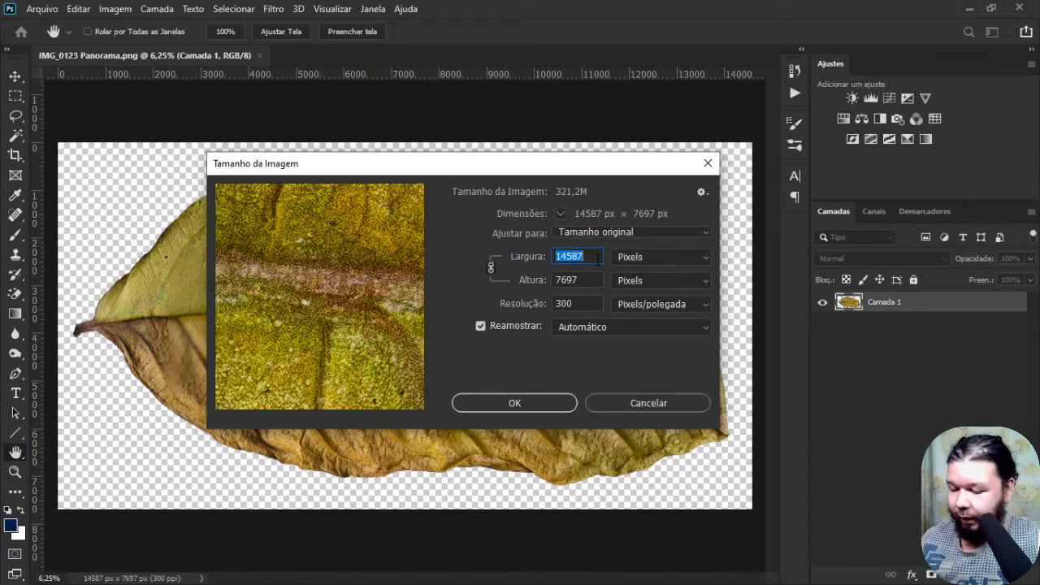
pyautogui.write('1024')
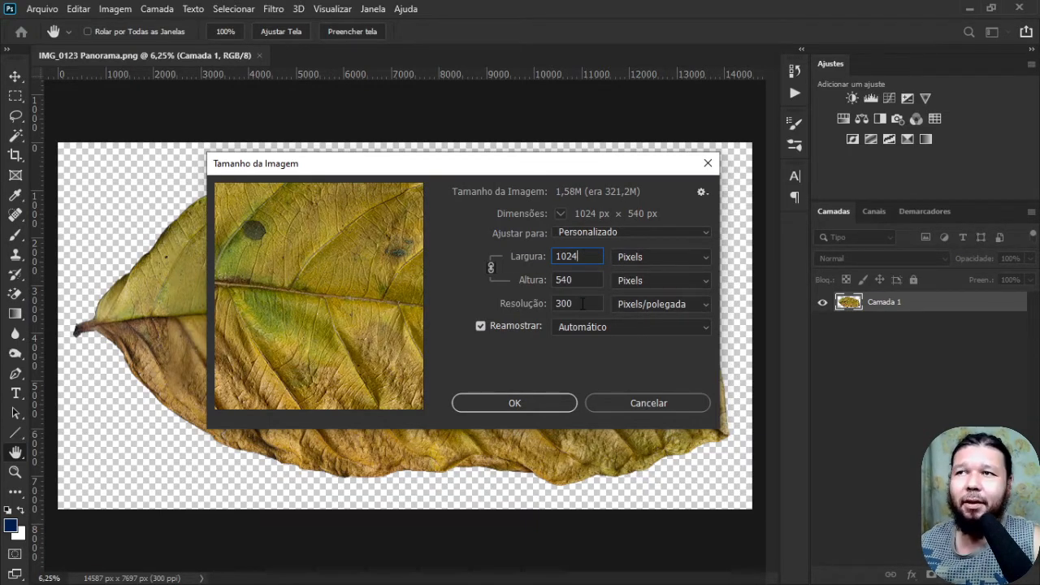
pyautogui.click(503, 407)
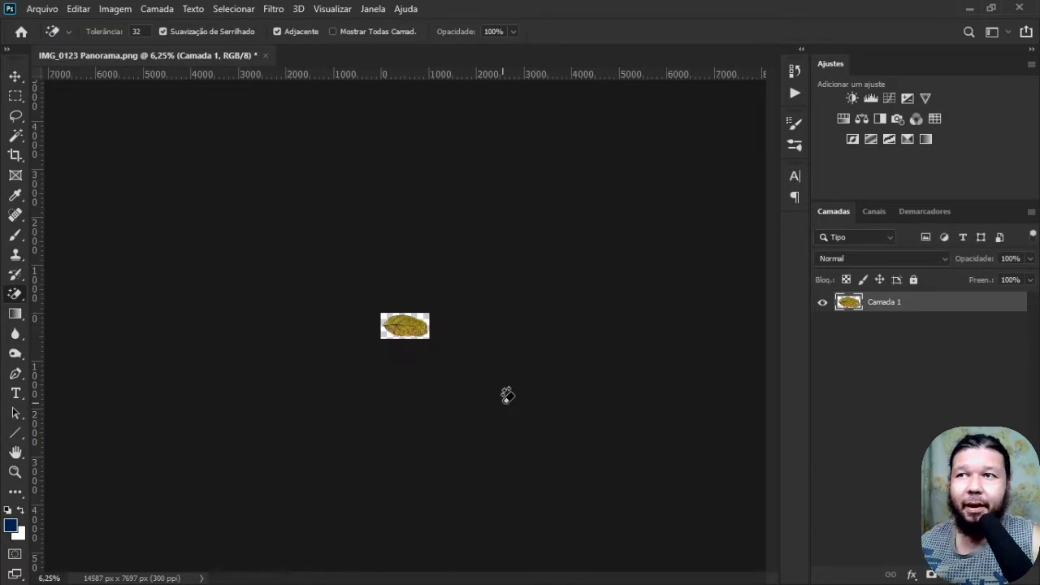
pyautogui.hotkey('ctrl', '0')
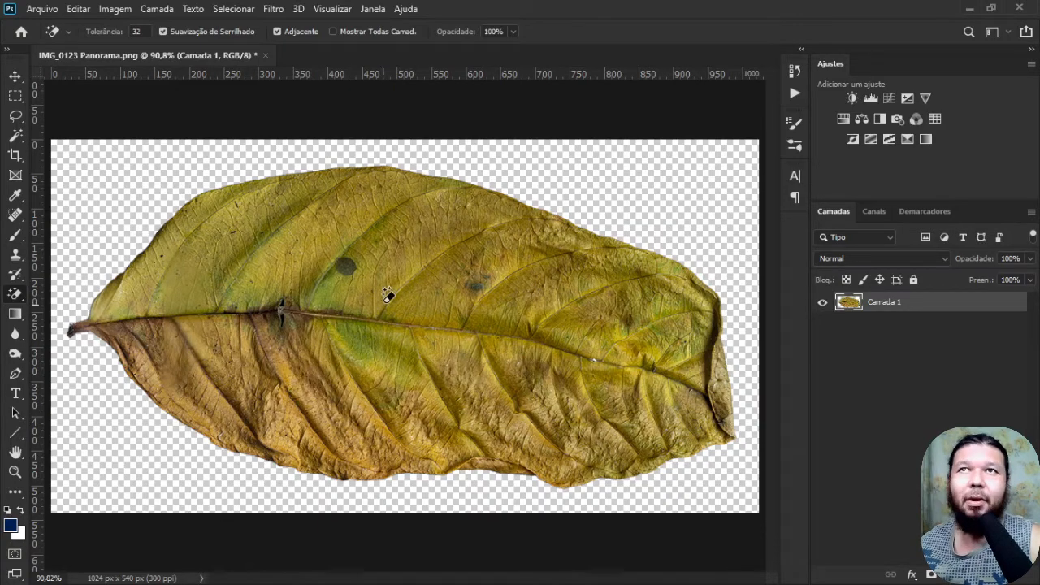
# Define the leaf image as a pattern named "Folha_01" and close the document without saving its changes.
pyautogui.click(77, 9)
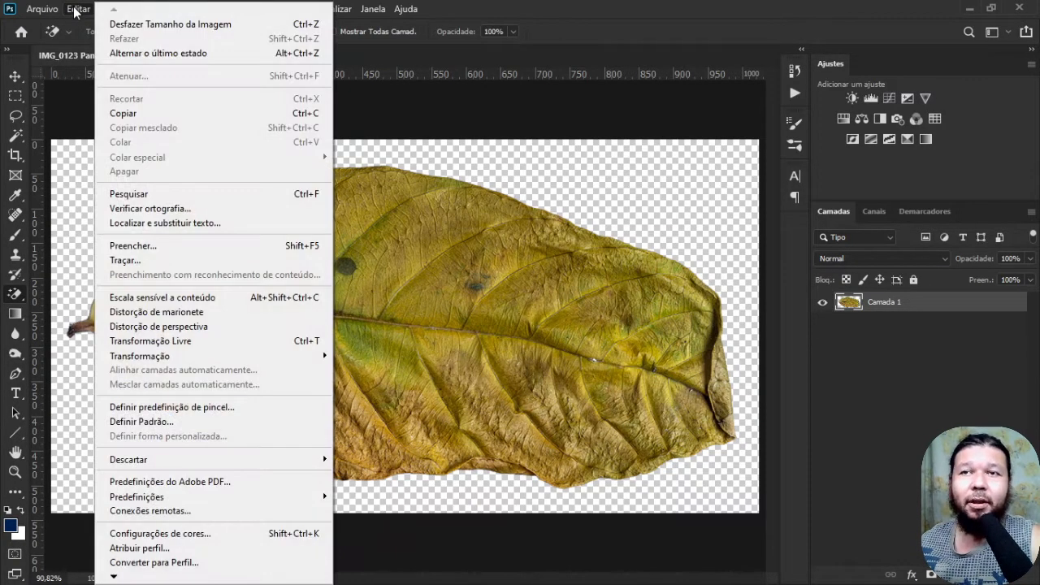
pyautogui.click(143, 423)
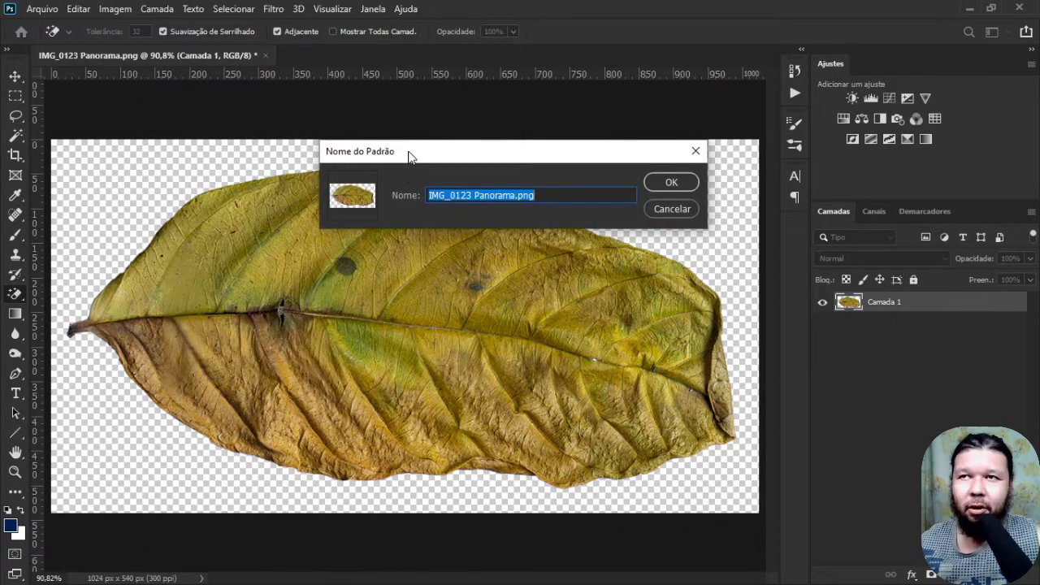
pyautogui.write('Fol')
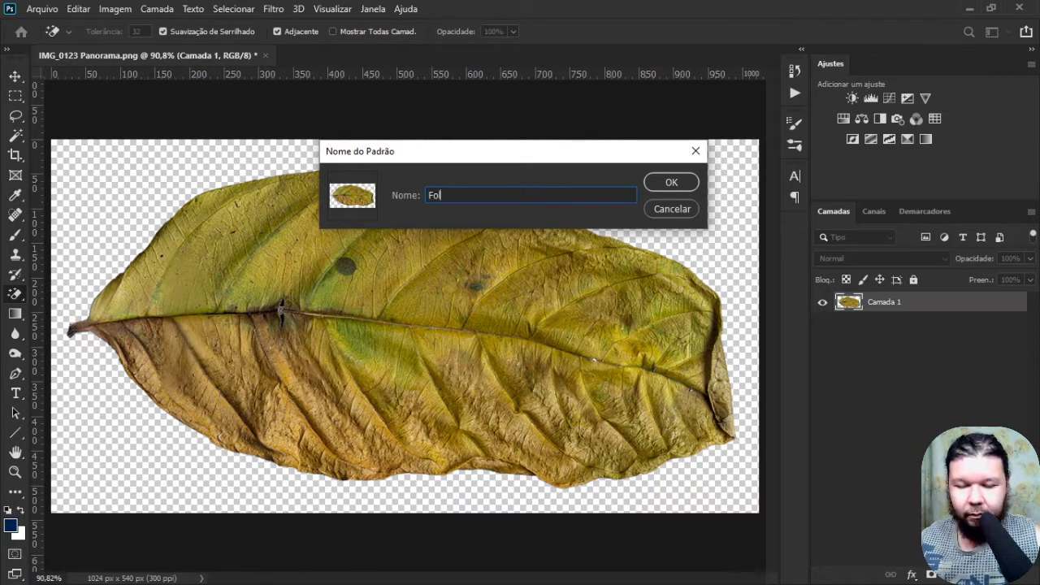
pyautogui.write('ha_01')
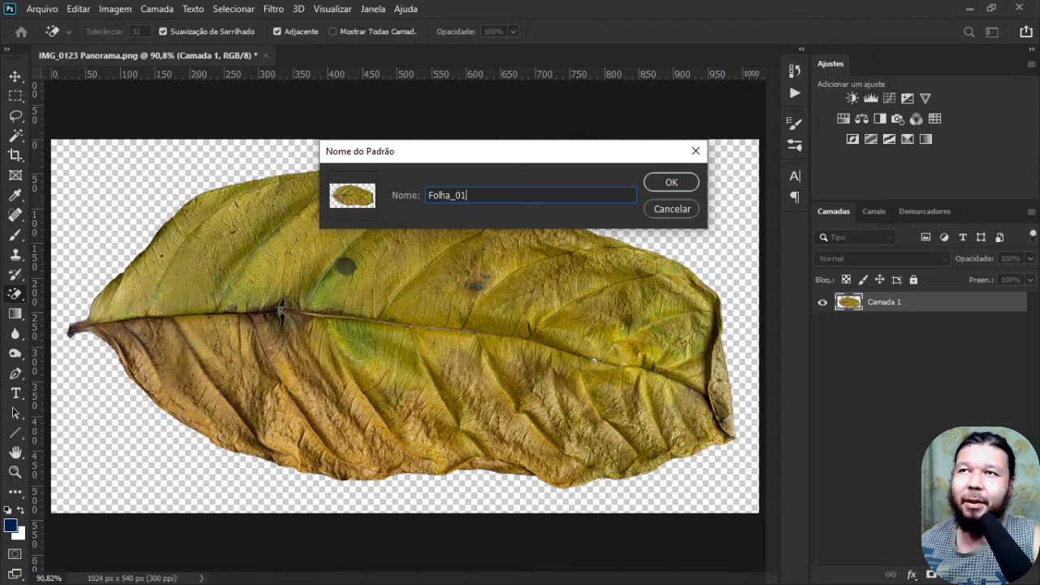
pyautogui.press('Return')
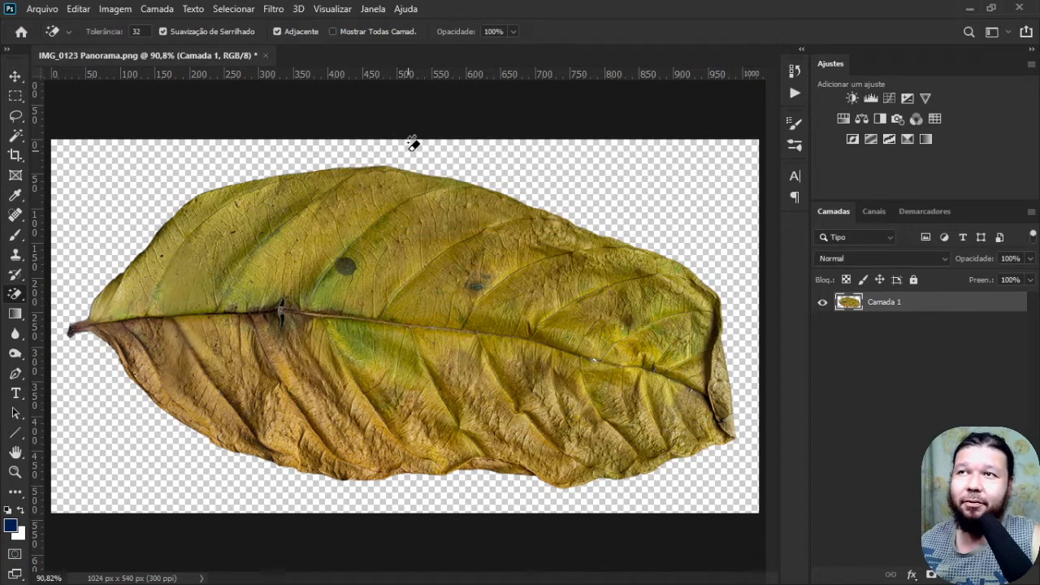
pyautogui.click(266, 55)
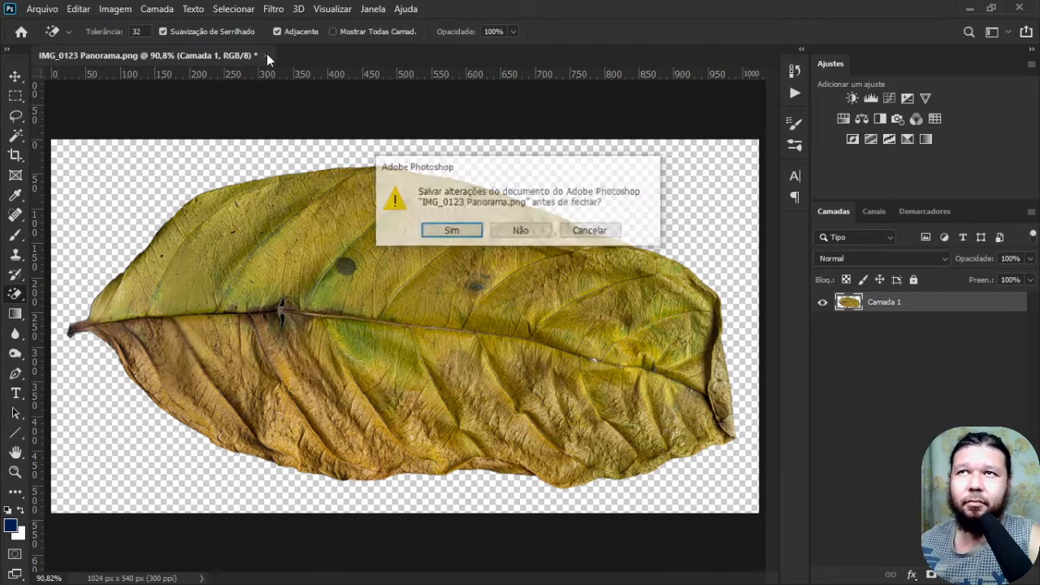
pyautogui.click(519, 232)
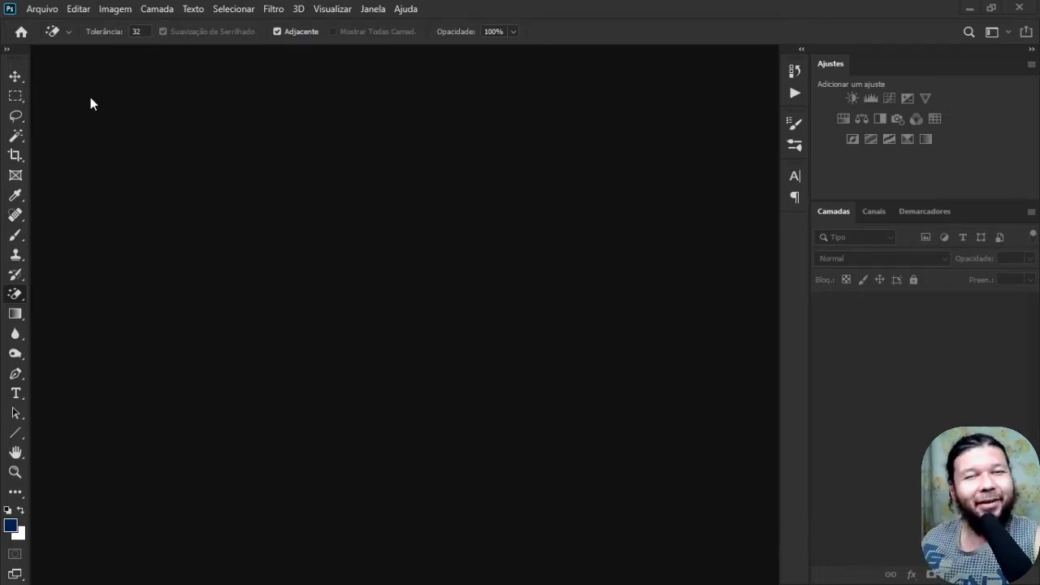
# Start a new document from the "Tamanho Padrão do Photoshop" document type and set its dimension units to pixels.
pyautogui.click(41, 10)
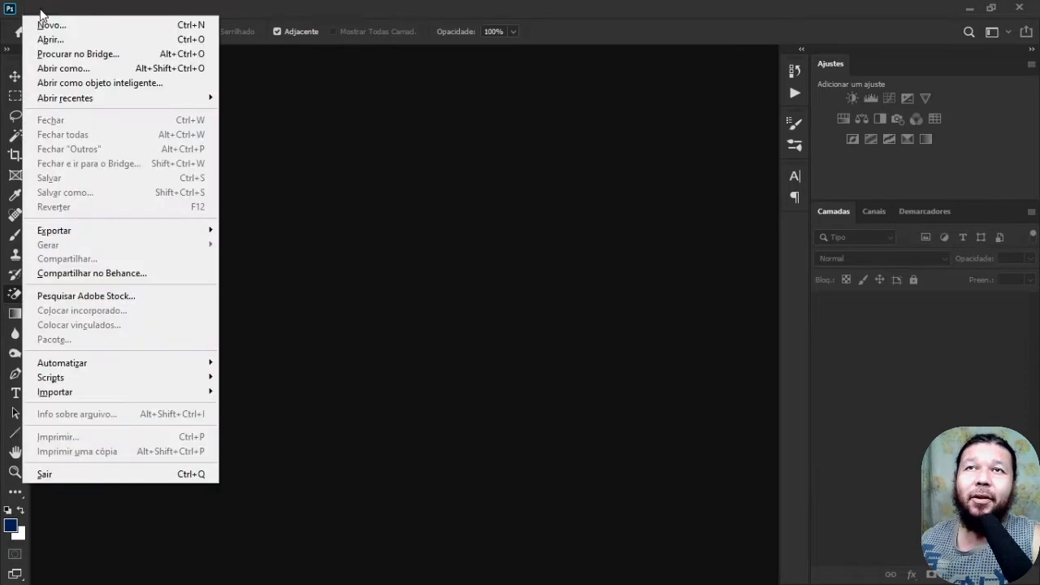
pyautogui.click(45, 24)
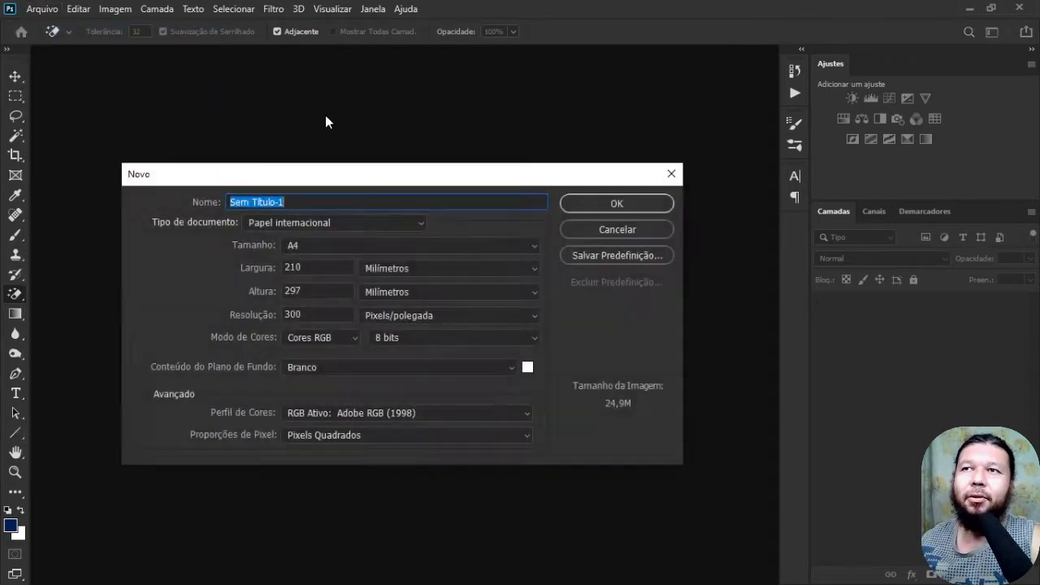
pyautogui.click(309, 246)
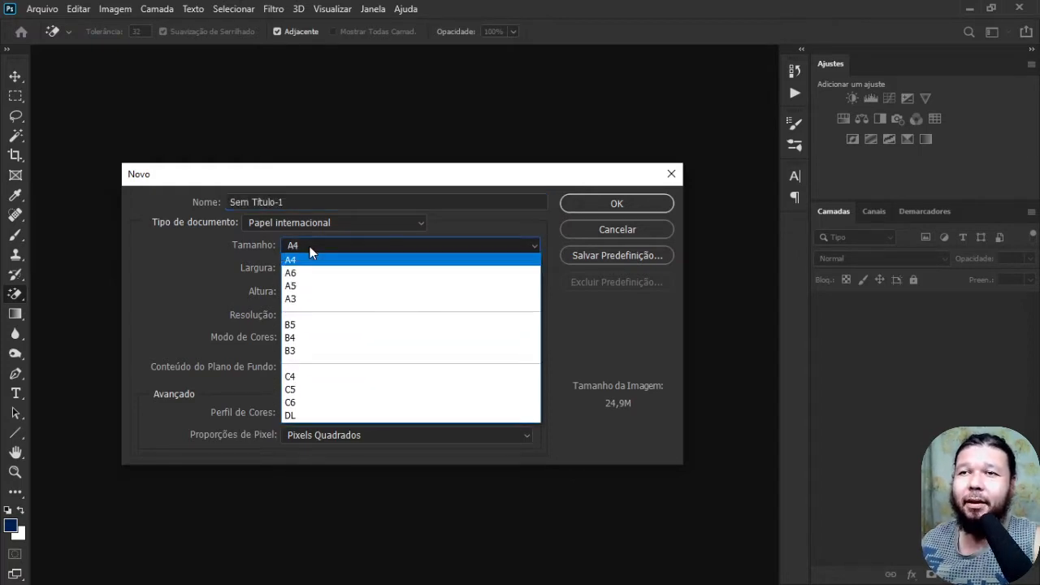
pyautogui.click(310, 247)
pyautogui.click(385, 224)
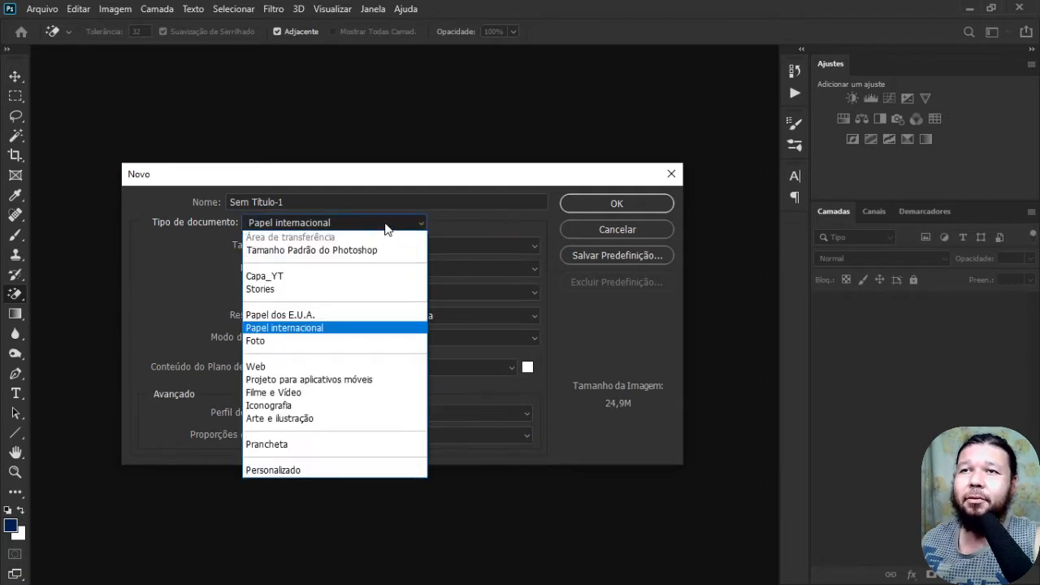
pyautogui.click(351, 250)
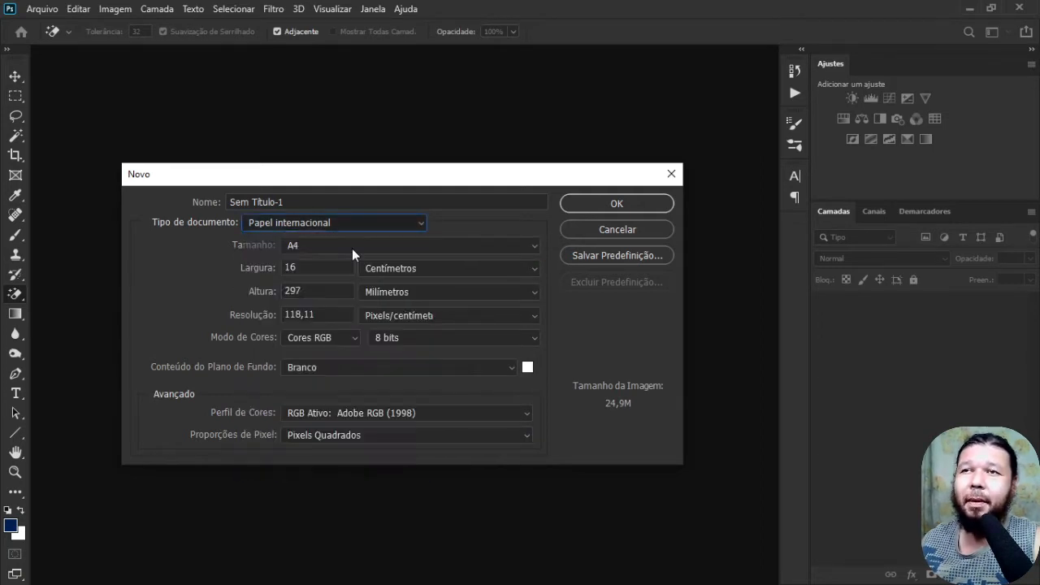
pyautogui.click(470, 270)
pyautogui.click(431, 281)
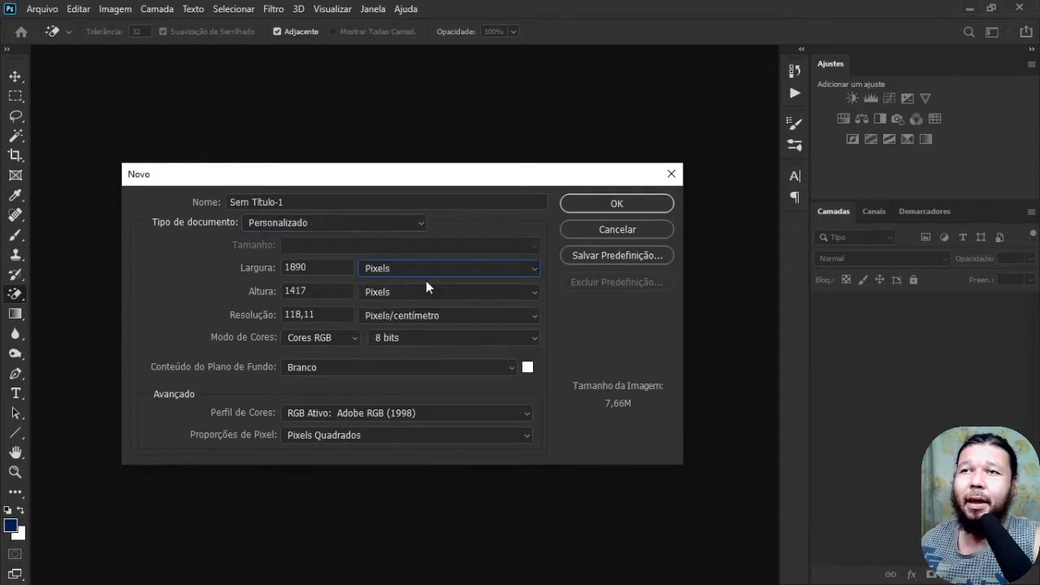
# Set the new document to 5000 x 5000 pixels at a resolution of 300 pixels per centimetre and create it.
pyautogui.doubleClick(320, 267)
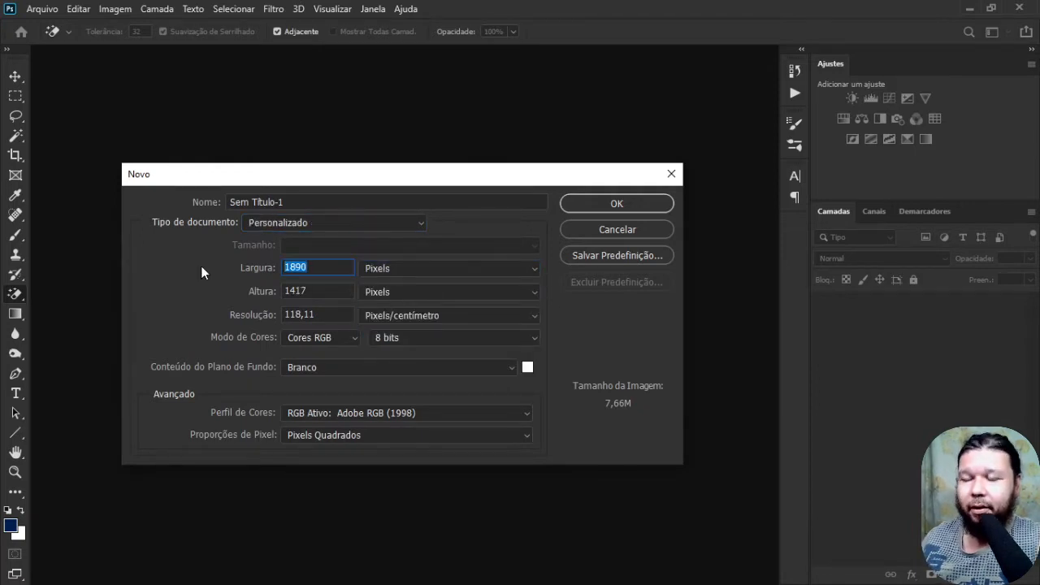
pyautogui.write('5000')
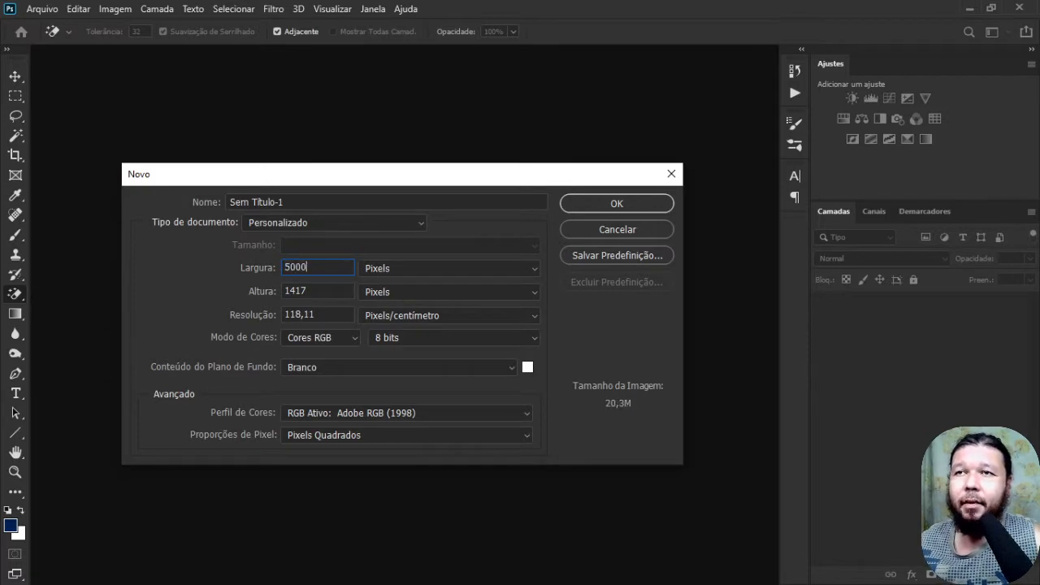
pyautogui.press('Tab')
pyautogui.write('5000')
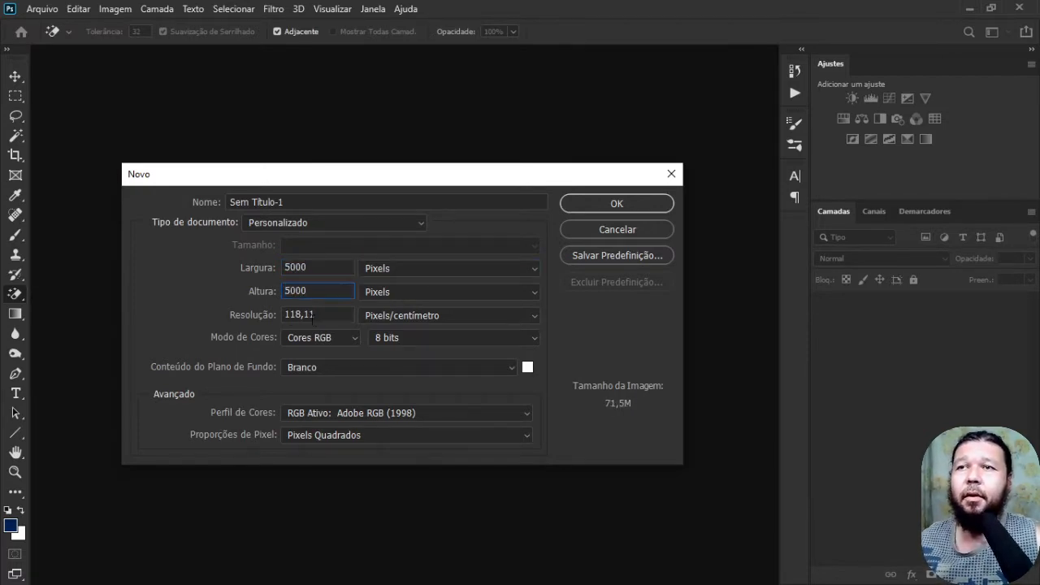
pyautogui.press('Tab')
pyautogui.write('300')
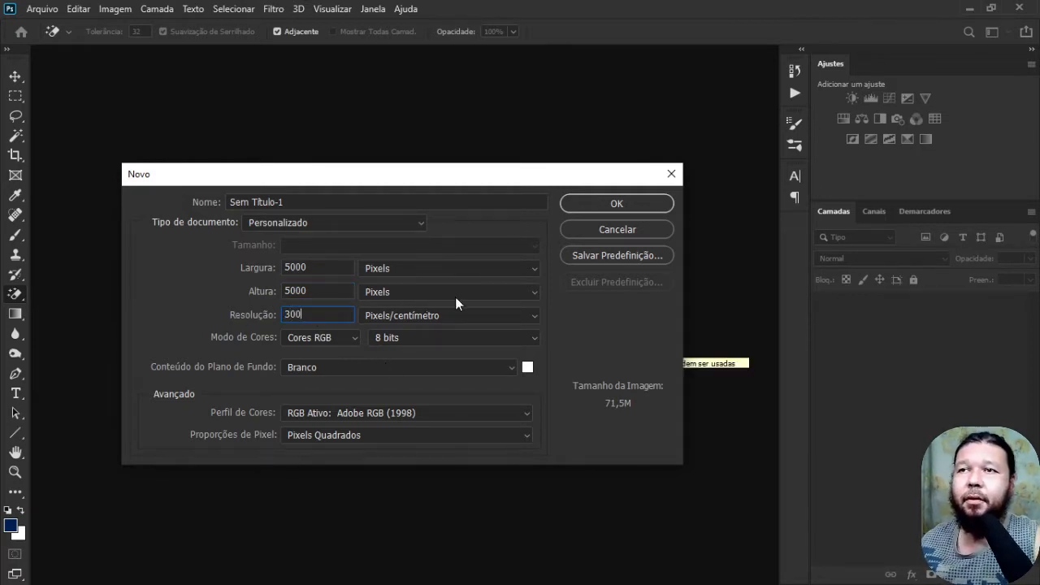
pyautogui.click(319, 267)
pyautogui.click(321, 290)
pyautogui.click(324, 313)
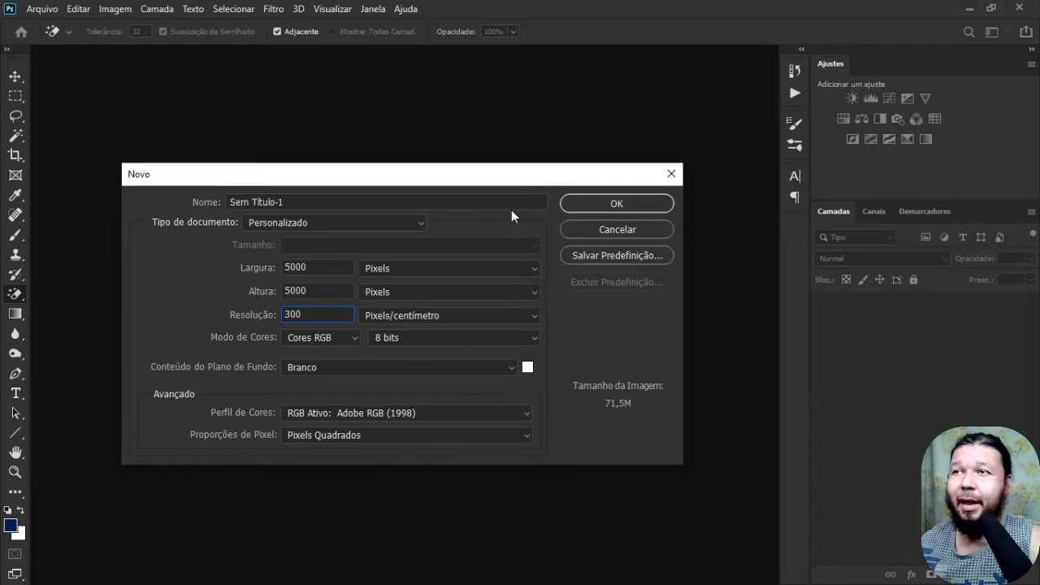
pyautogui.click(611, 204)
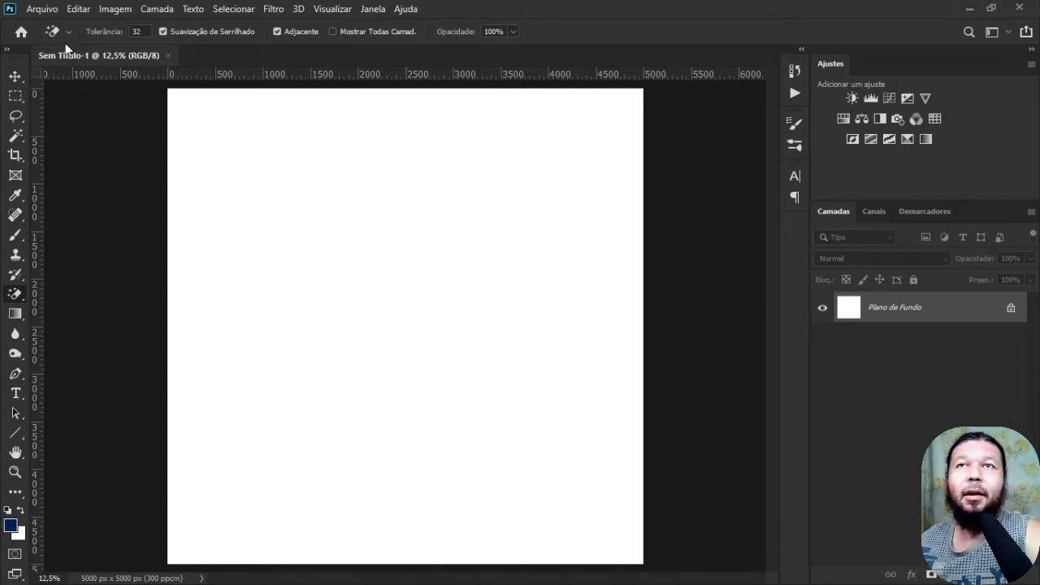
# Fill the background layer with the custom leaf pattern, with the Script option turned off, and inspect the repeated leaves.
pyautogui.click(77, 10)
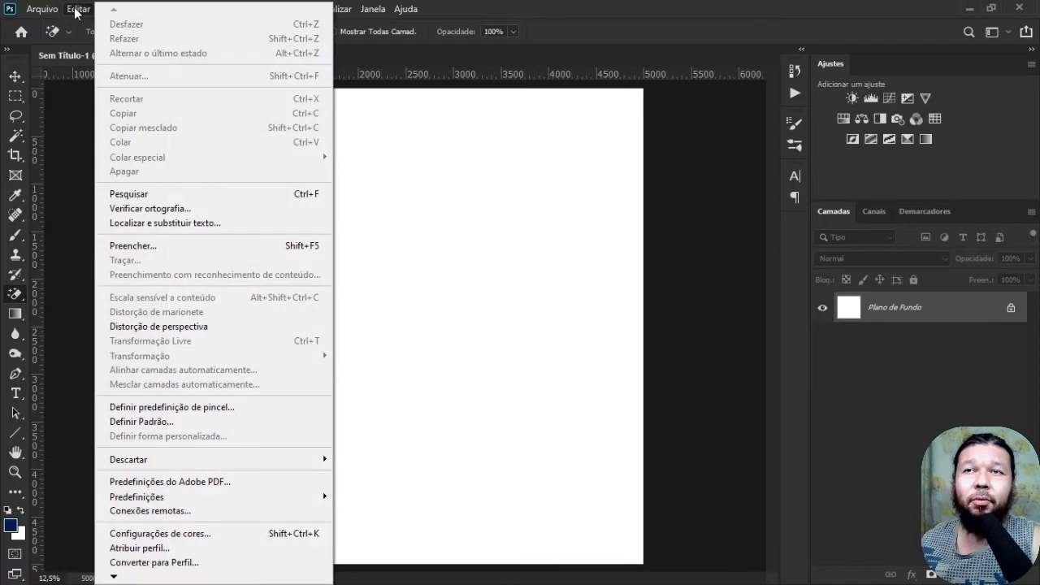
pyautogui.click(154, 247)
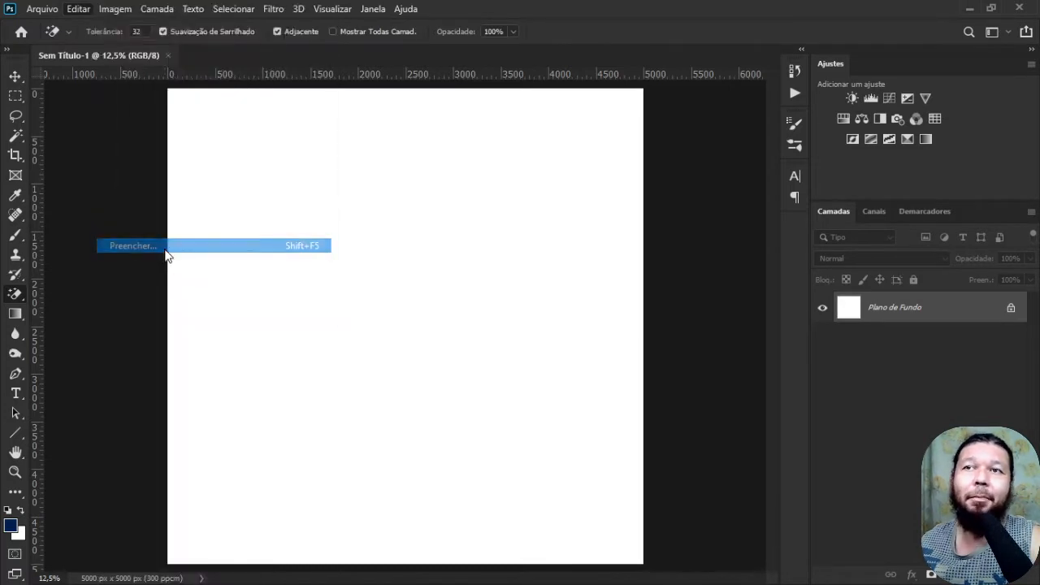
pyautogui.click(526, 144)
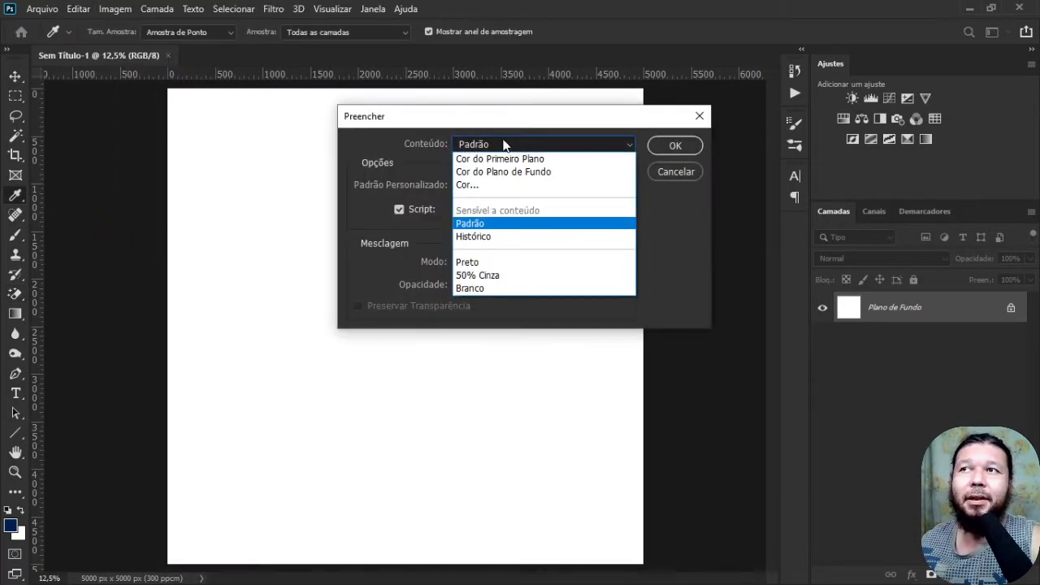
pyautogui.click(470, 224)
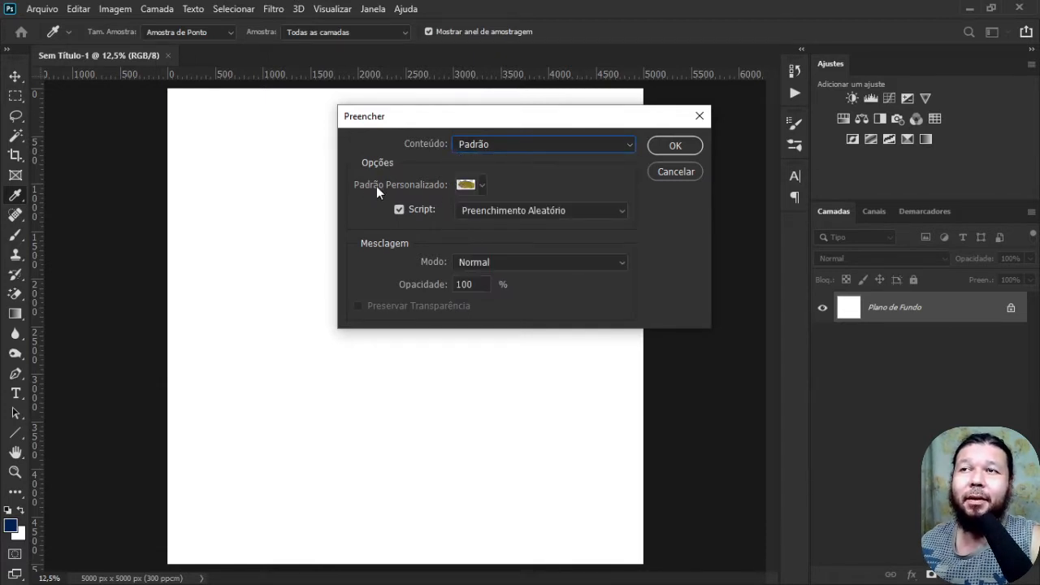
pyautogui.click(400, 211)
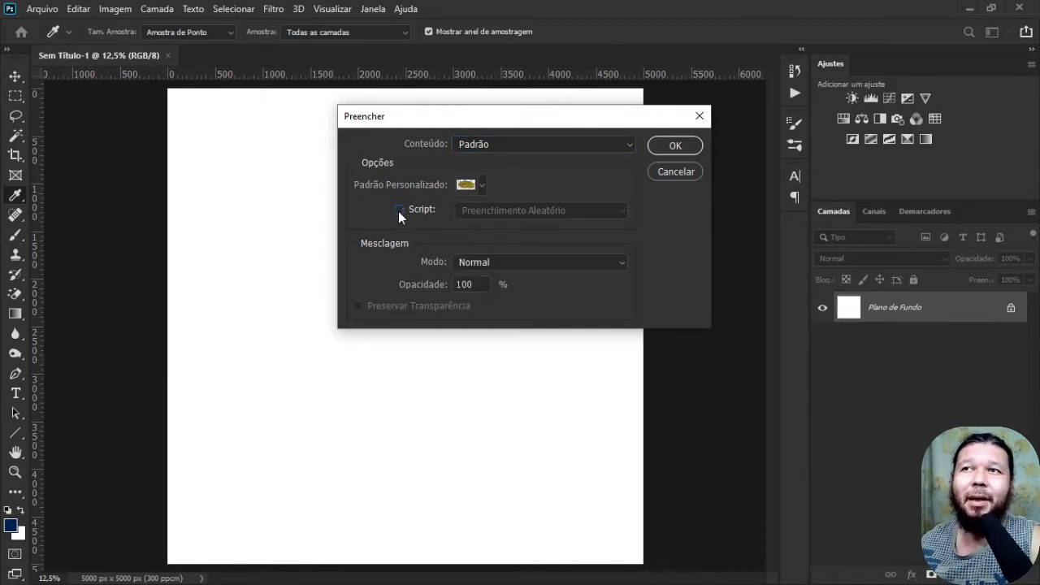
pyautogui.click(675, 147)
pyautogui.press('e')
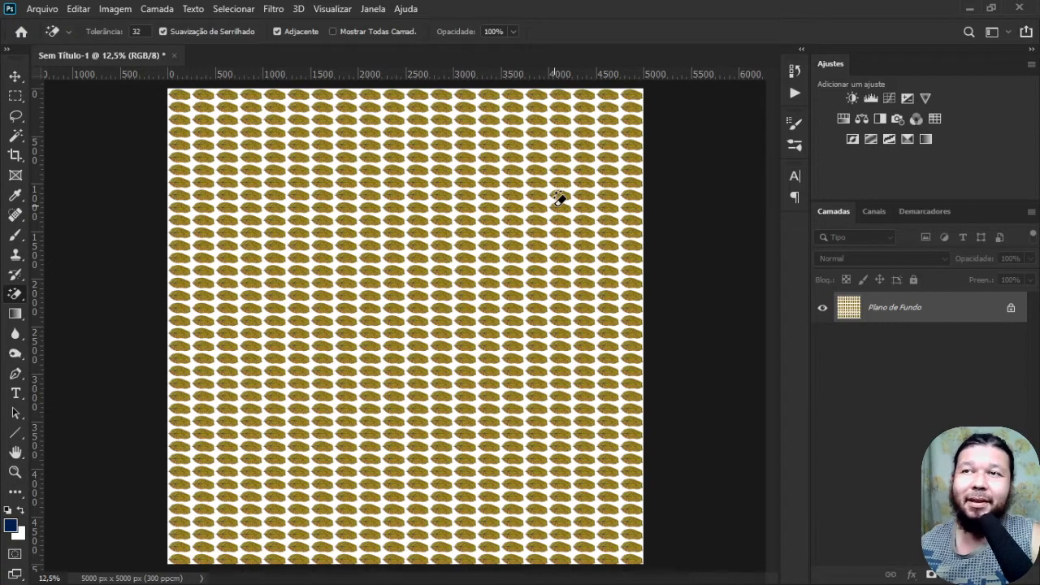
pyautogui.hotkey('ctrl', '1')
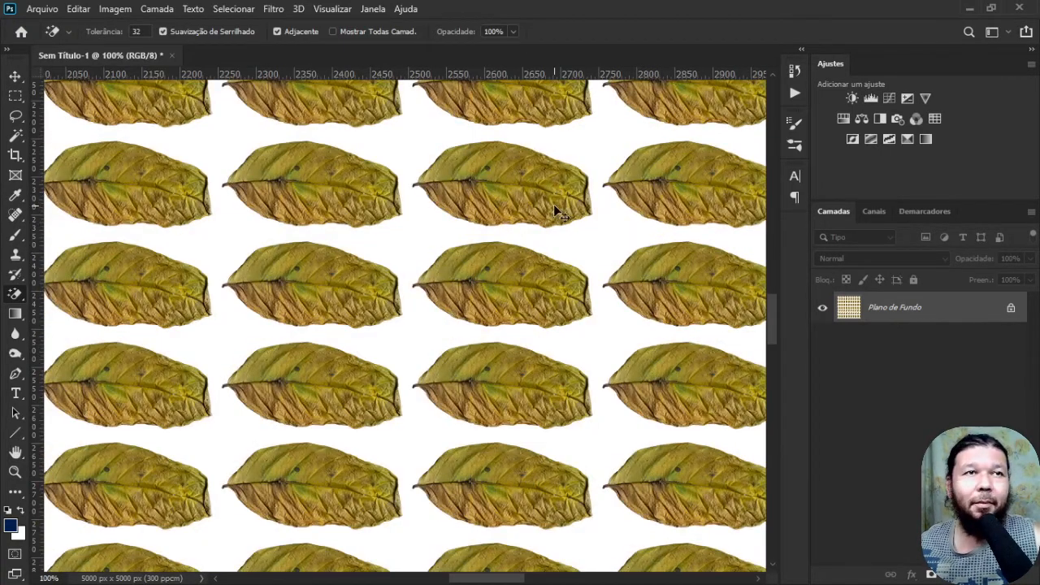
pyautogui.hotkey('ctrl', '-')
pyautogui.hotkey('ctrl', '-')
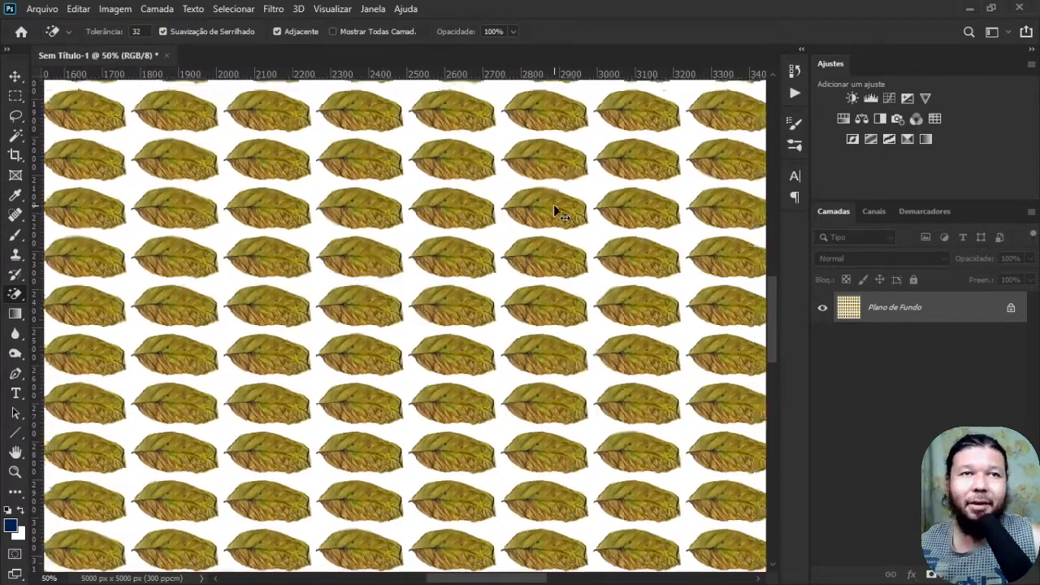
pyautogui.hotkey('ctrl', '0')
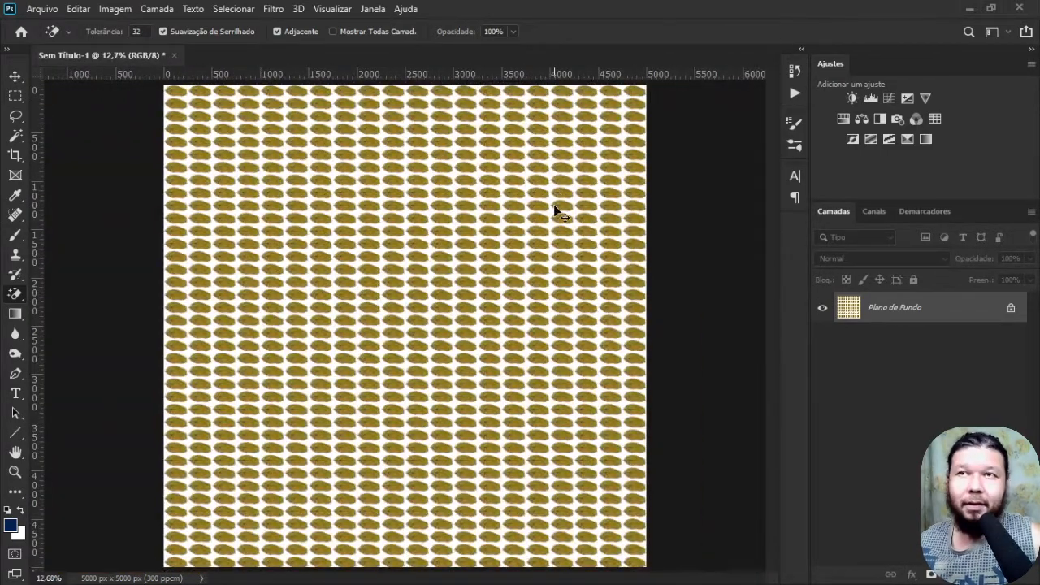
# Undo the plain leaf fill and start a new leaf-pattern fill with the Script option set to Preenchimento Aleatório.
pyautogui.hotkey('ctrl', 'z')
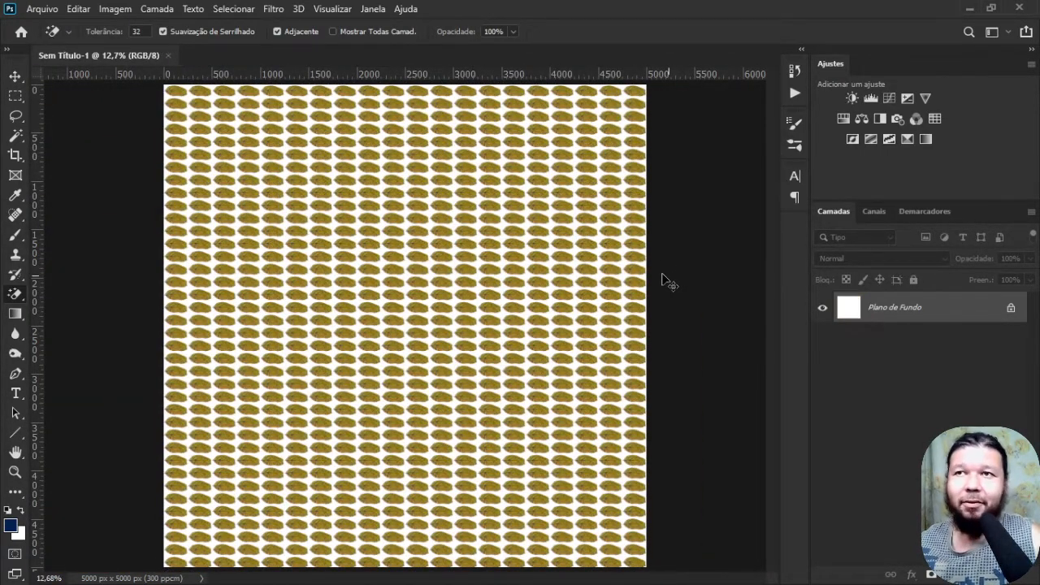
pyautogui.click(77, 9)
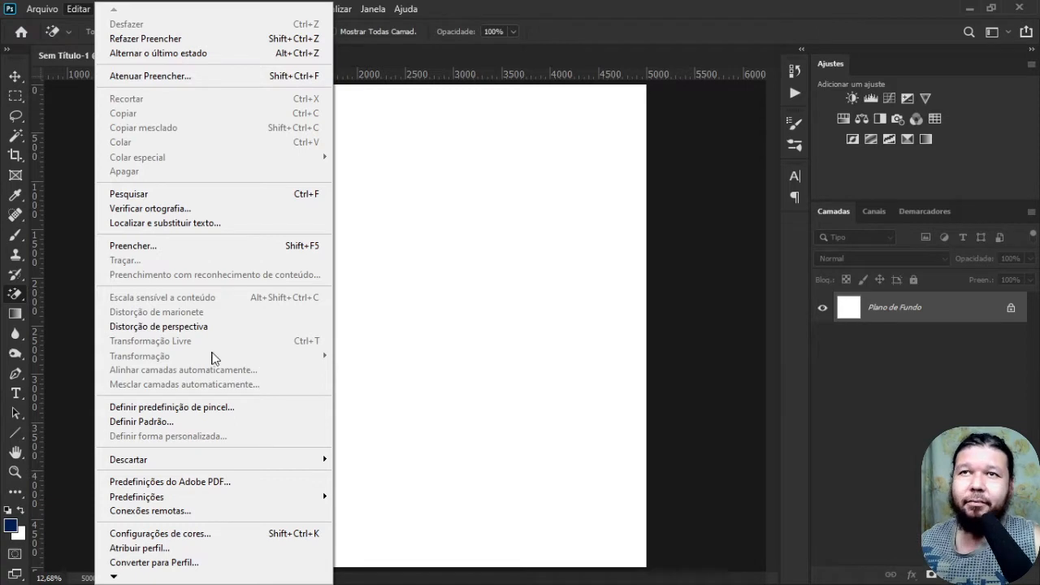
pyautogui.click(144, 252)
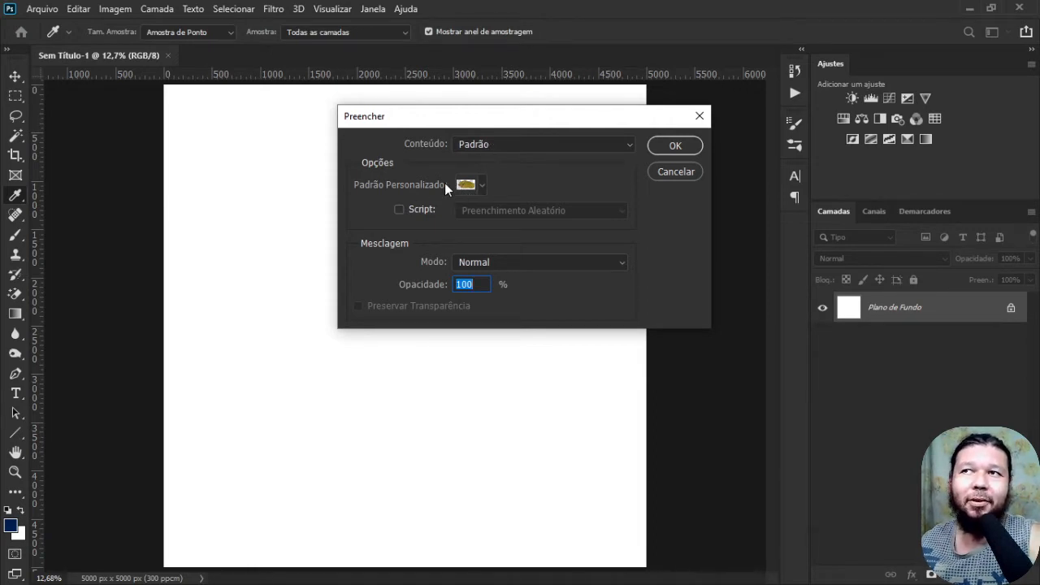
pyautogui.click(401, 210)
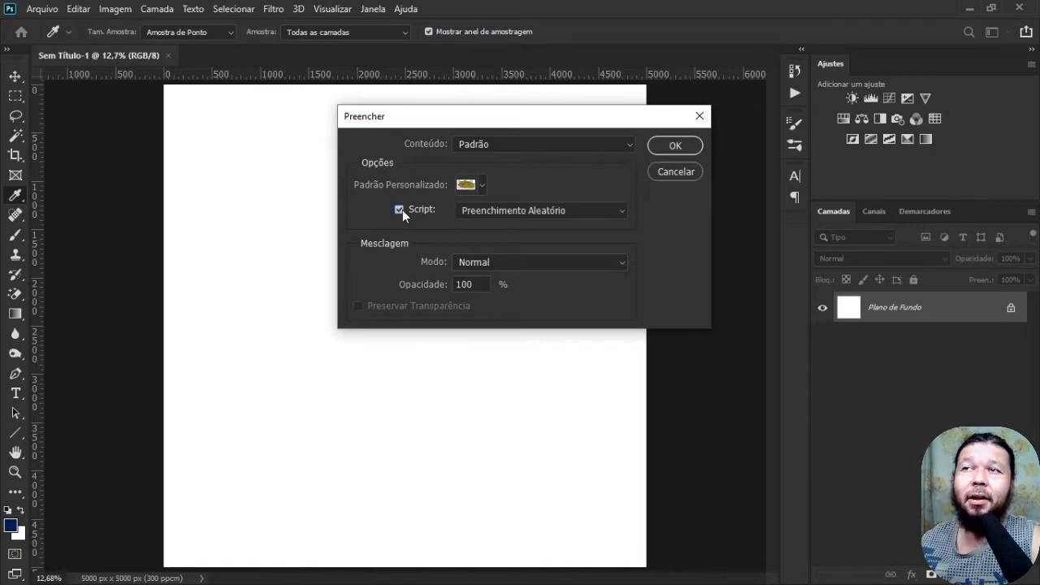
pyautogui.click(540, 211)
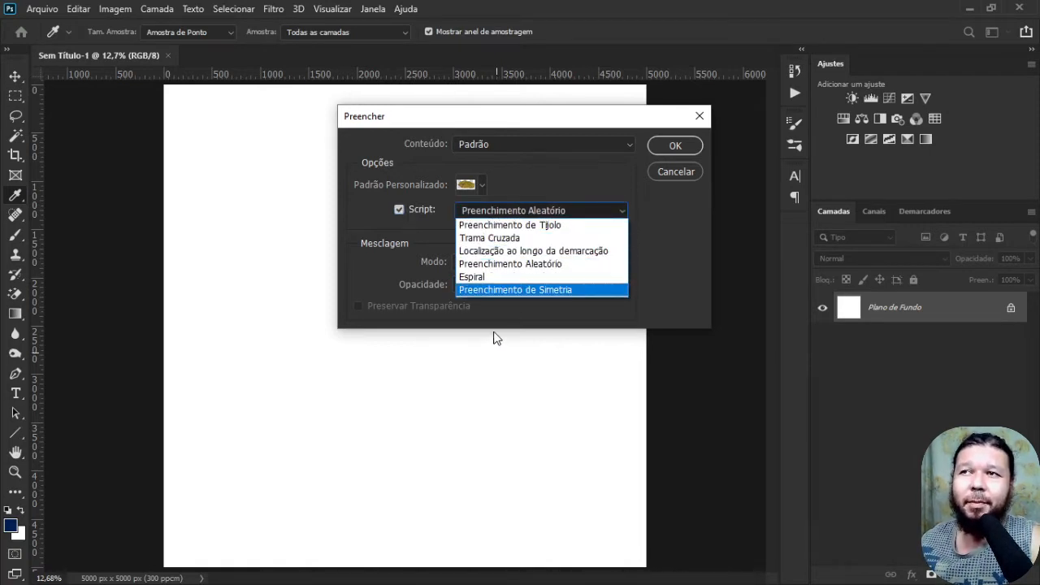
pyautogui.click(506, 265)
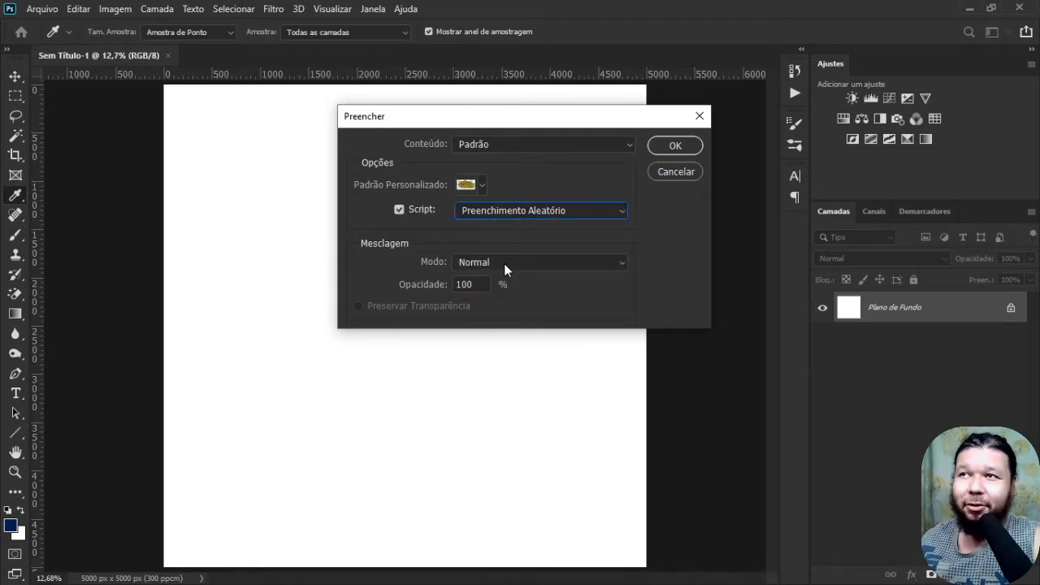
pyautogui.click(664, 151)
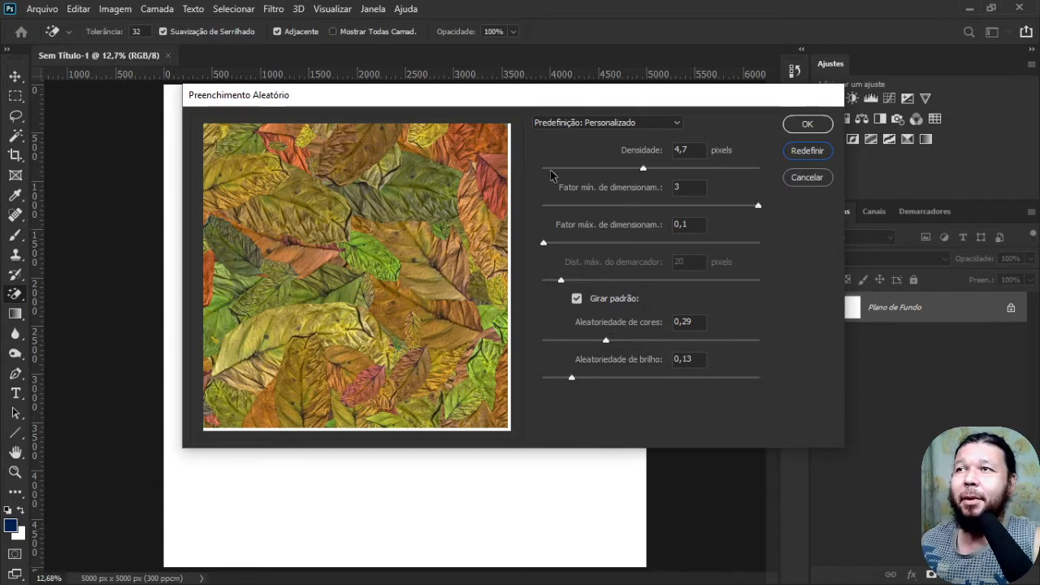
# Try the random fill's density at 0,1 and 10 pixels, and set it to 0,8 pixels.
pyautogui.moveTo(646, 169); pyautogui.dragTo(535, 174)
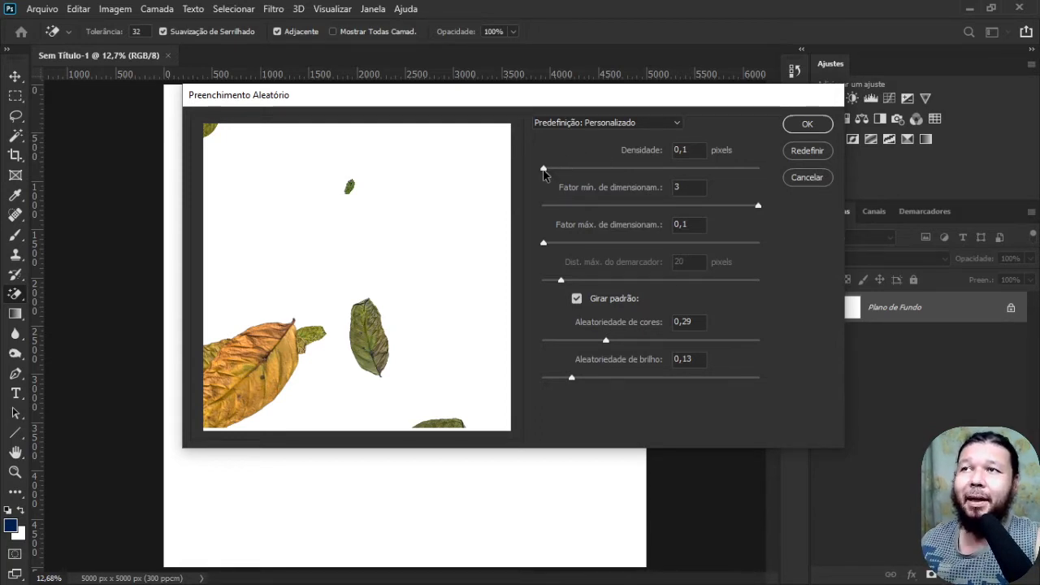
pyautogui.moveTo(544, 173); pyautogui.dragTo(770, 175)
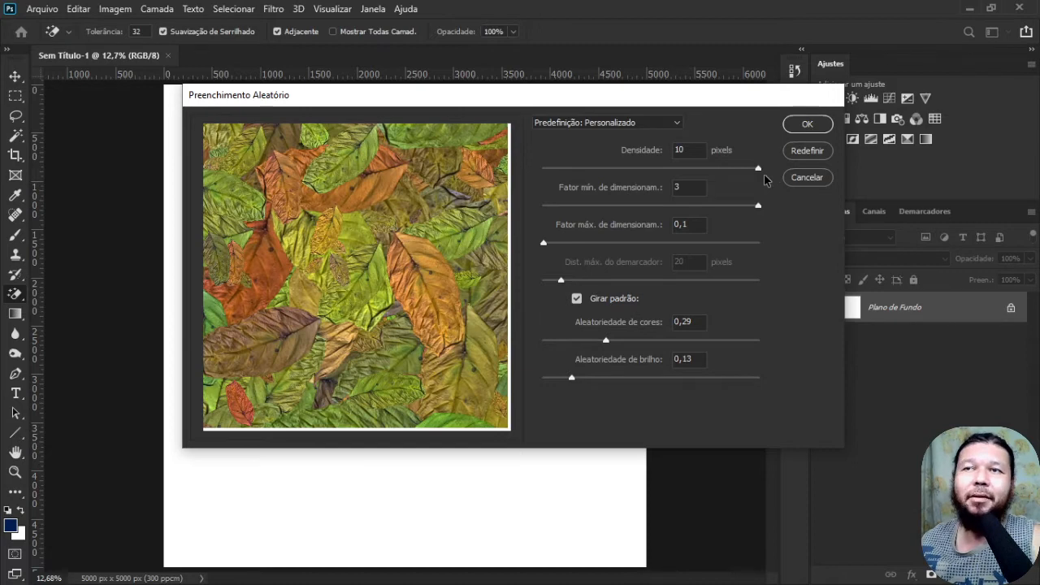
pyautogui.moveTo(758, 168); pyautogui.dragTo(625, 173)
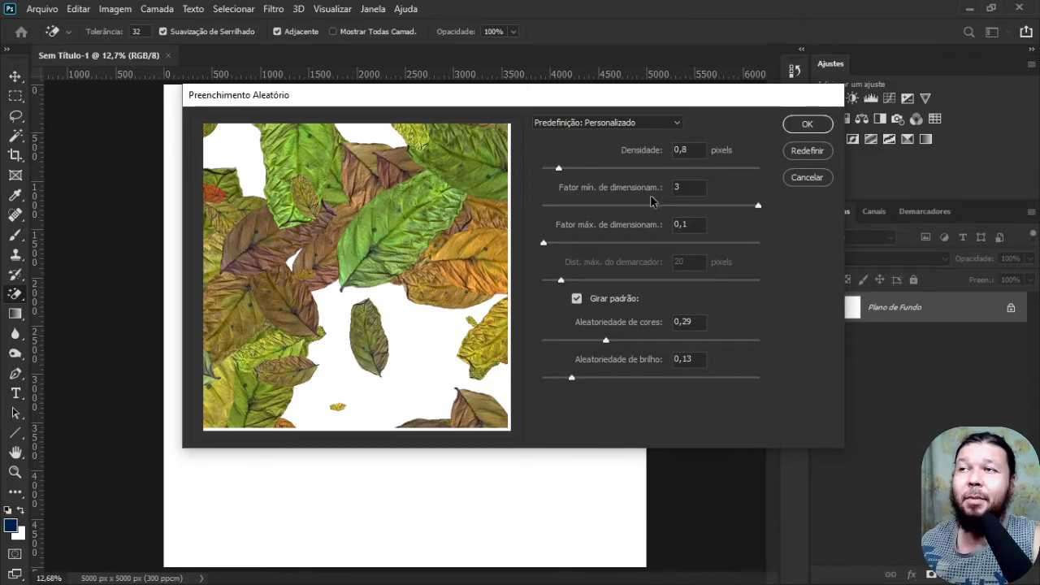
# Try different leaf size ranges, and settle on a minimum scale factor of 0,26 and a maximum of 1,69.
pyautogui.moveTo(761, 211); pyautogui.dragTo(530, 215)
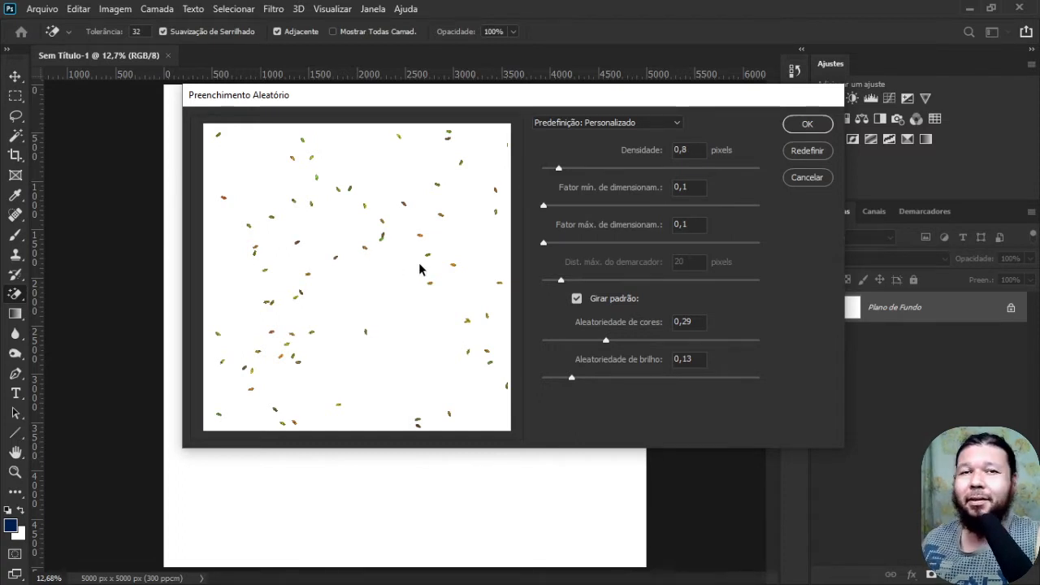
pyautogui.moveTo(544, 209); pyautogui.dragTo(625, 208)
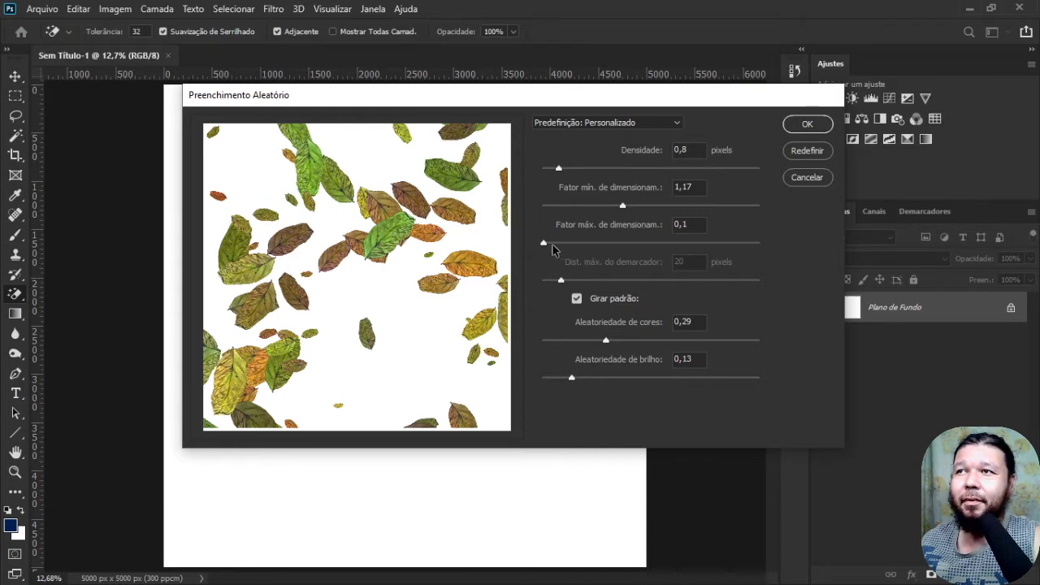
pyautogui.moveTo(547, 249); pyautogui.dragTo(790, 248)
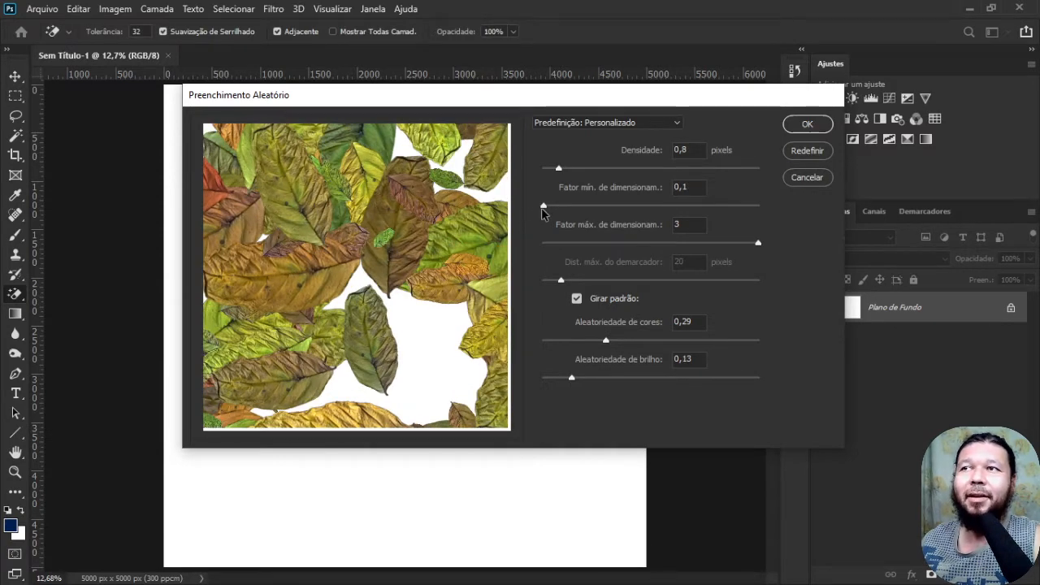
pyautogui.moveTo(544, 207); pyautogui.dragTo(563, 207)
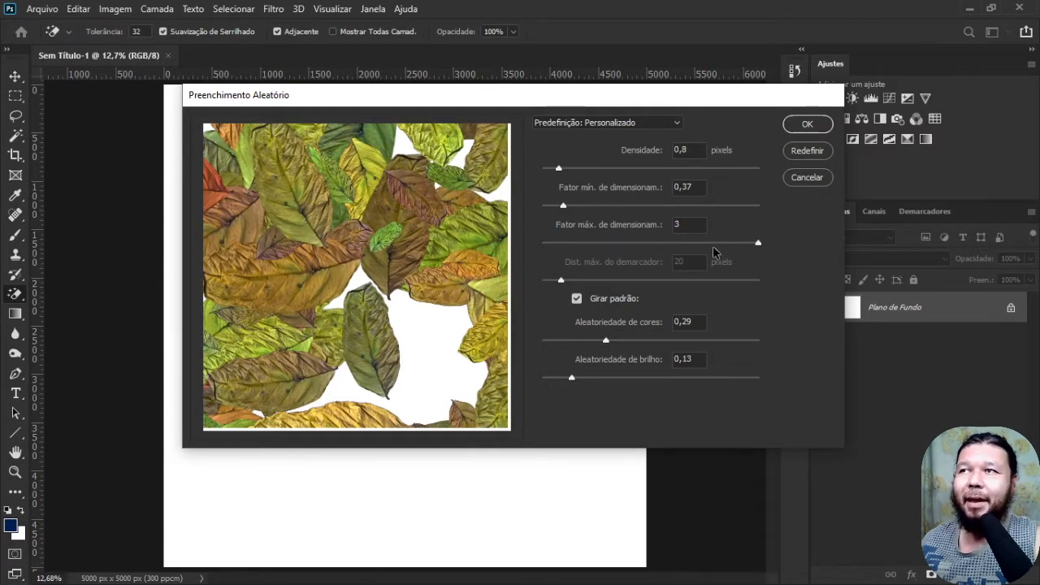
pyautogui.moveTo(758, 243); pyautogui.dragTo(593, 246)
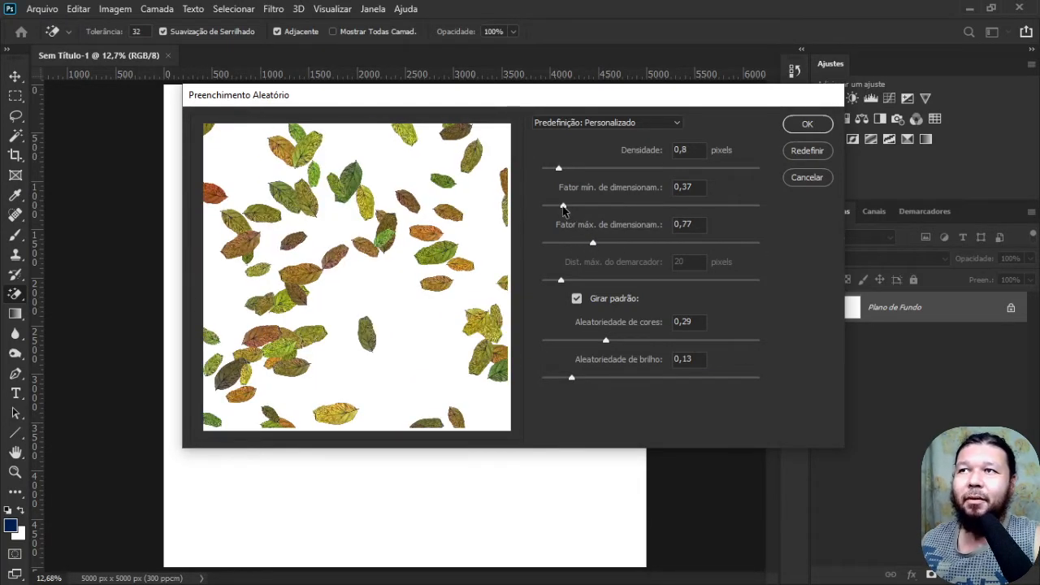
pyautogui.moveTo(563, 206); pyautogui.dragTo(556, 206)
pyautogui.moveTo(591, 243); pyautogui.dragTo(664, 245)
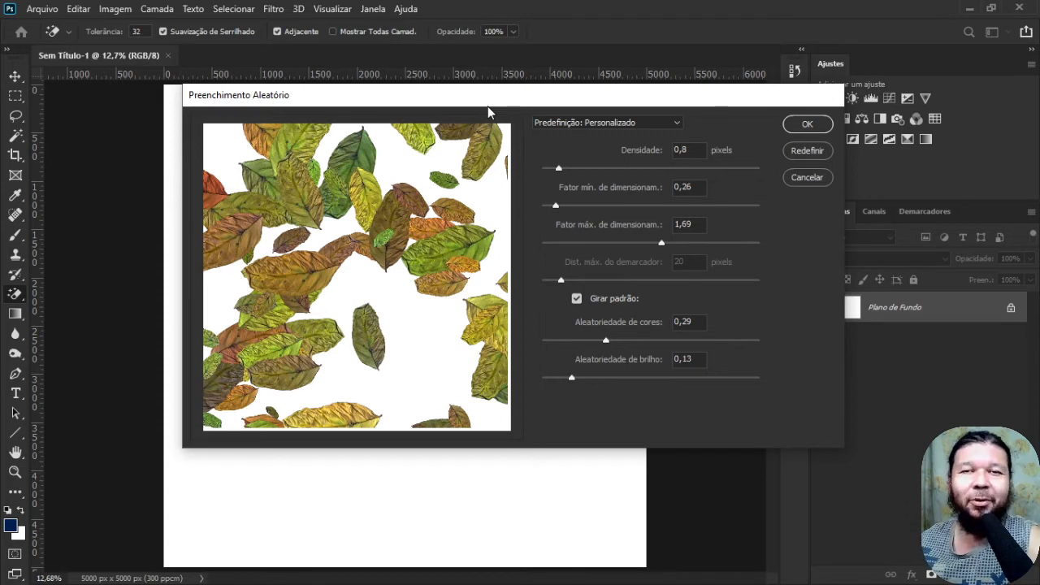
# Compare the fill with pattern rotation off and on, and set colour randomness to 0,18 and brightness randomness to 0,07.
pyautogui.moveTo(606, 340); pyautogui.dragTo(591, 339)
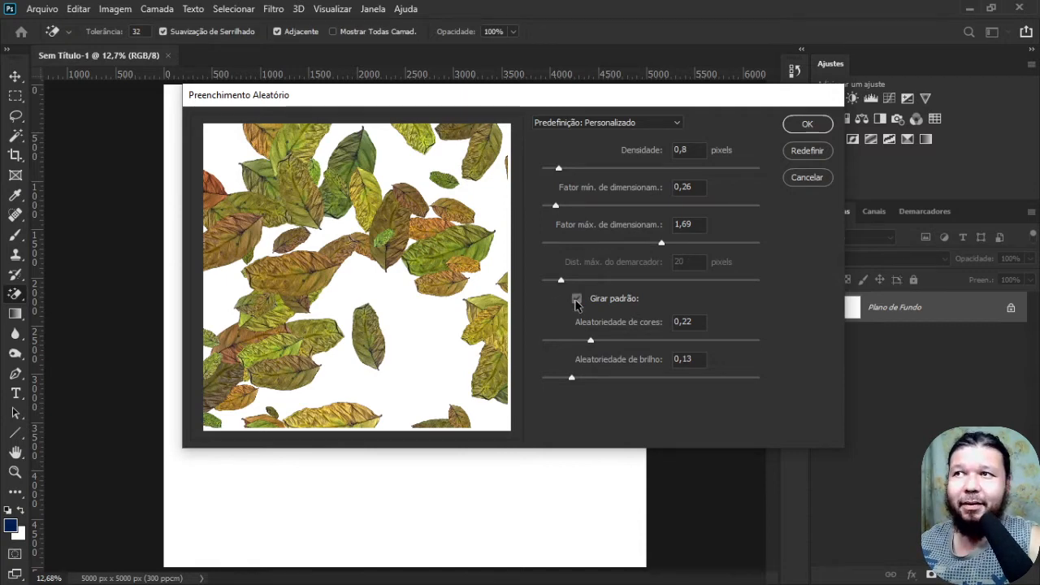
pyautogui.click(576, 301)
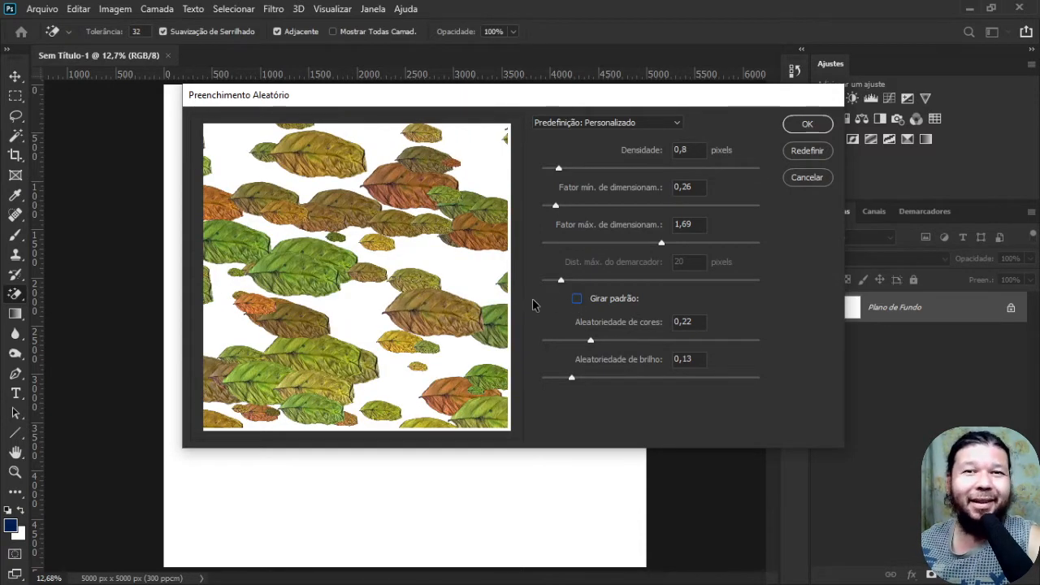
pyautogui.click(578, 299)
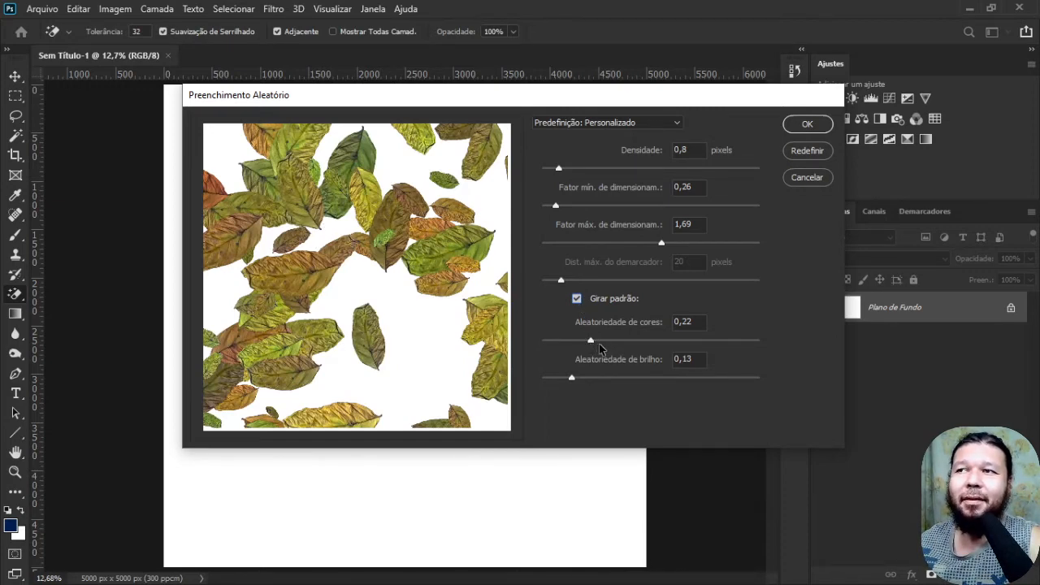
pyautogui.moveTo(593, 341)
pyautogui.mouseDown()
pyautogui.moveTo(642, 341)
pyautogui.moveTo(557, 343)
pyautogui.moveTo(583, 343)
pyautogui.mouseUp()
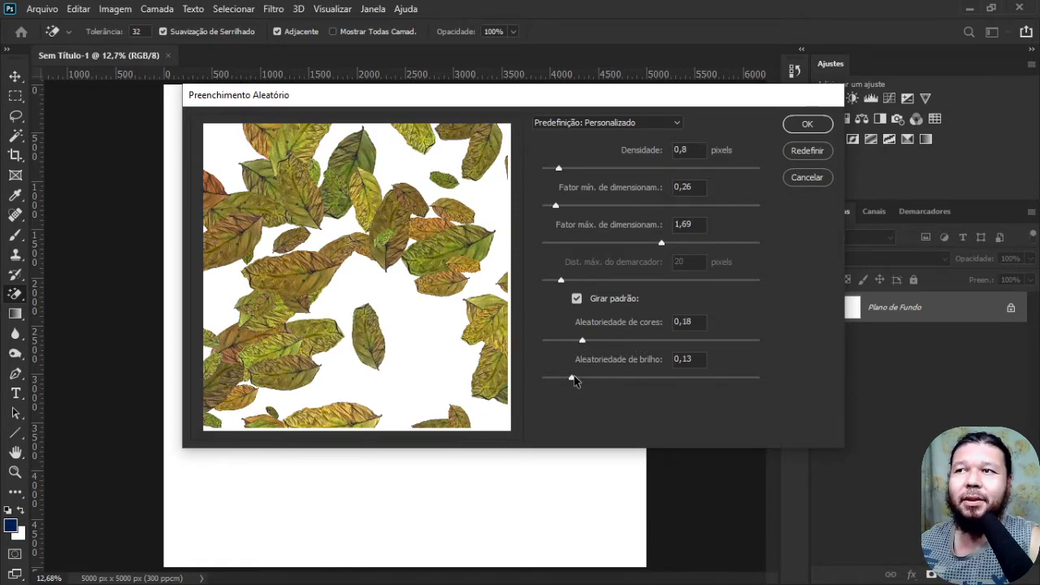
pyautogui.moveTo(574, 381)
pyautogui.mouseDown()
pyautogui.moveTo(583, 382)
pyautogui.moveTo(557, 379)
pyautogui.mouseUp()
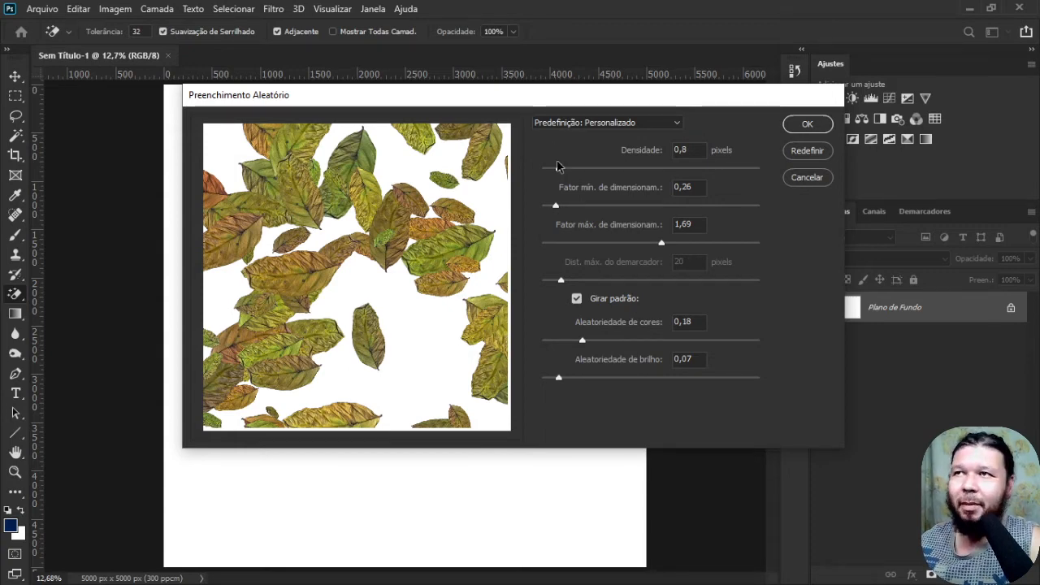
# Set the density to 10 pixels and the colour randomness to 0,32, and apply the random leaf fill to the background layer.
pyautogui.moveTo(561, 171); pyautogui.dragTo(780, 195)
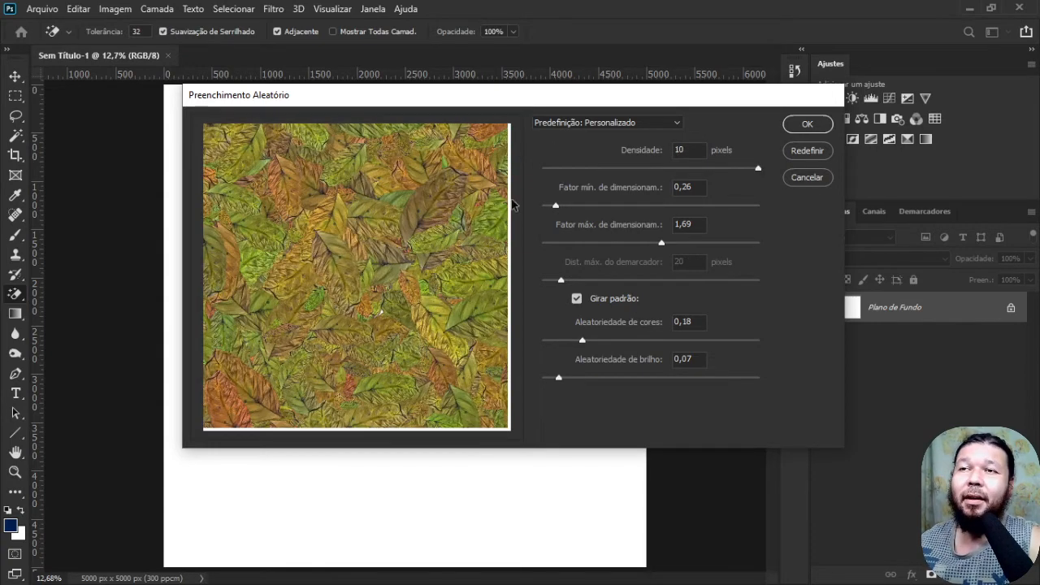
pyautogui.moveTo(583, 341); pyautogui.dragTo(615, 344)
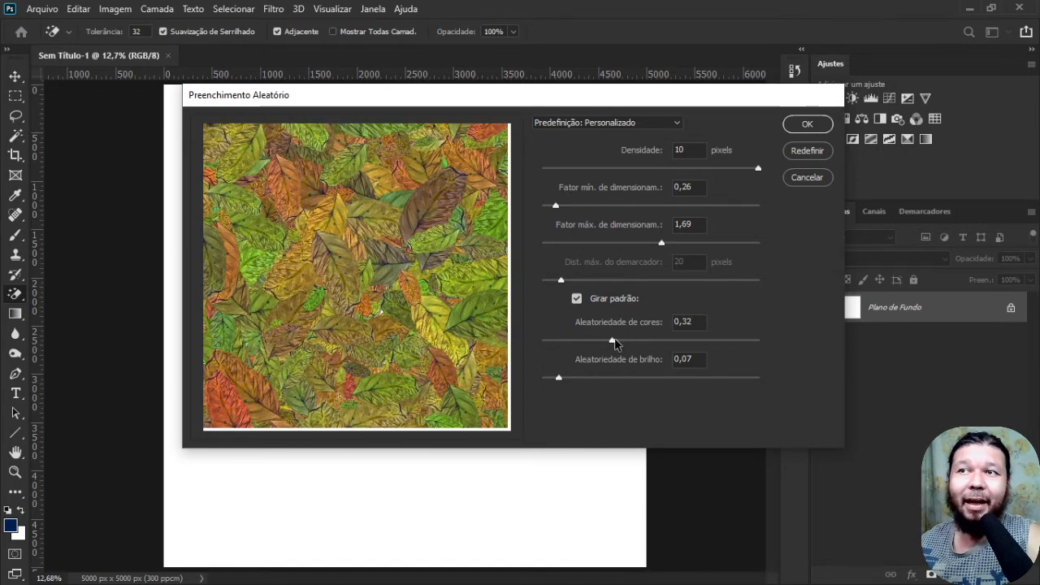
pyautogui.click(808, 124)
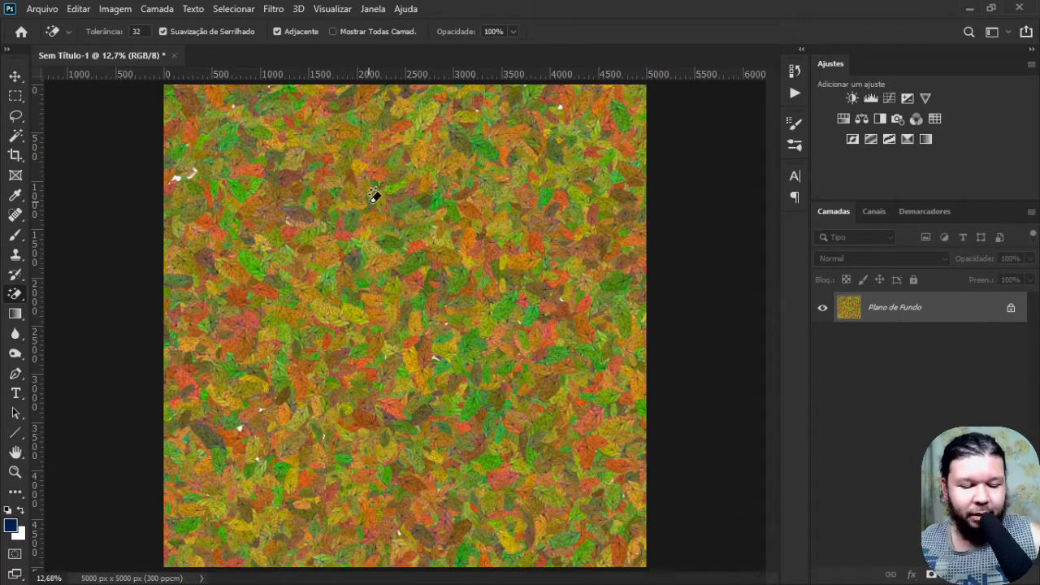
pyautogui.press('z')
pyautogui.moveTo(350, 231)
pyautogui.mouseDown()
pyautogui.moveTo(457, 327)
pyautogui.moveTo(430, 319)
pyautogui.mouseUp()
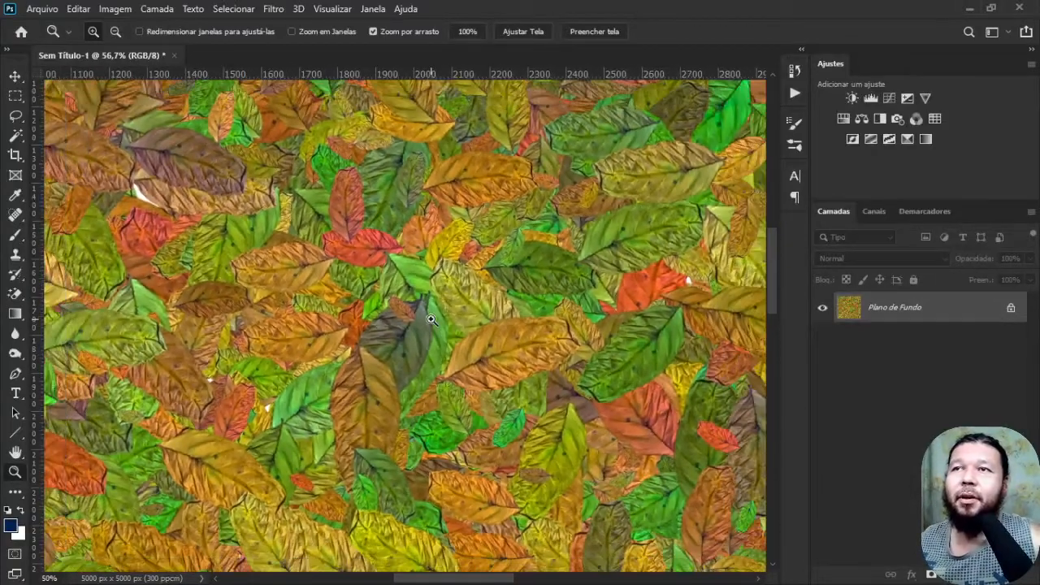
pyautogui.moveTo(551, 213); pyautogui.dragTo(349, 271)
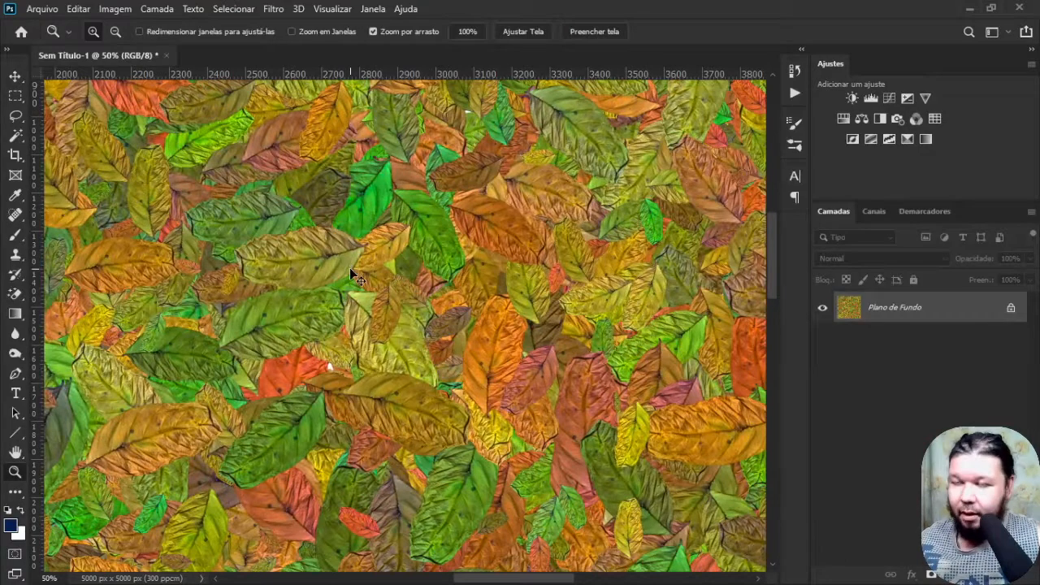
pyautogui.hotkey('ctrl', '0')
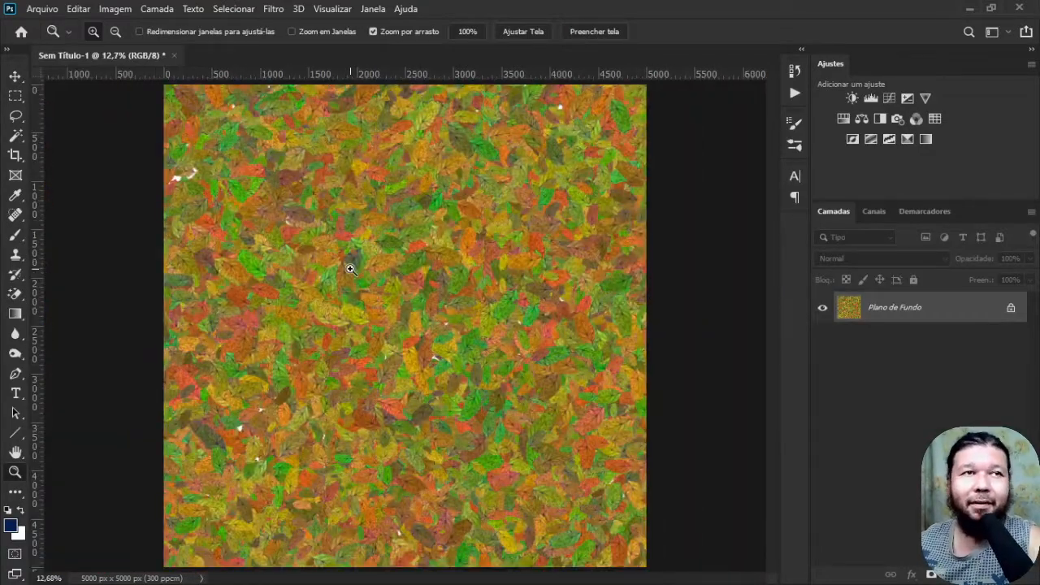